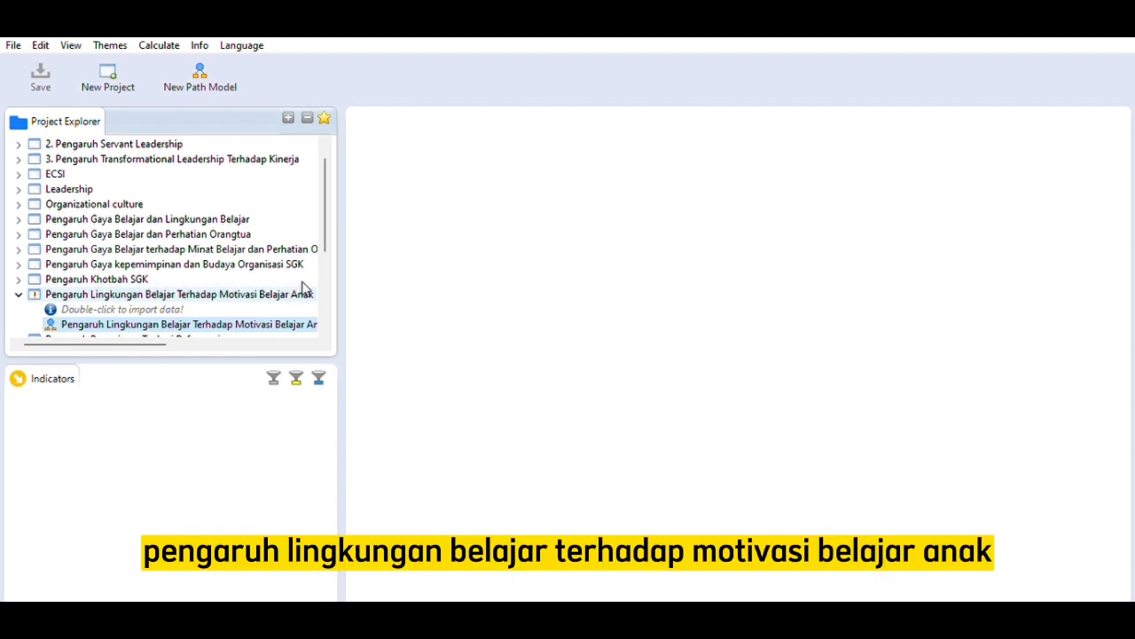
- Import the Pengaruh Lingkungan Terhadap Motivasi Belajar data file into the Pengaruh Lingkungan Belajar Terhadap Motivasi Belajar Anak project and view its indicator correlations
scroll(132, 306, down, 1)
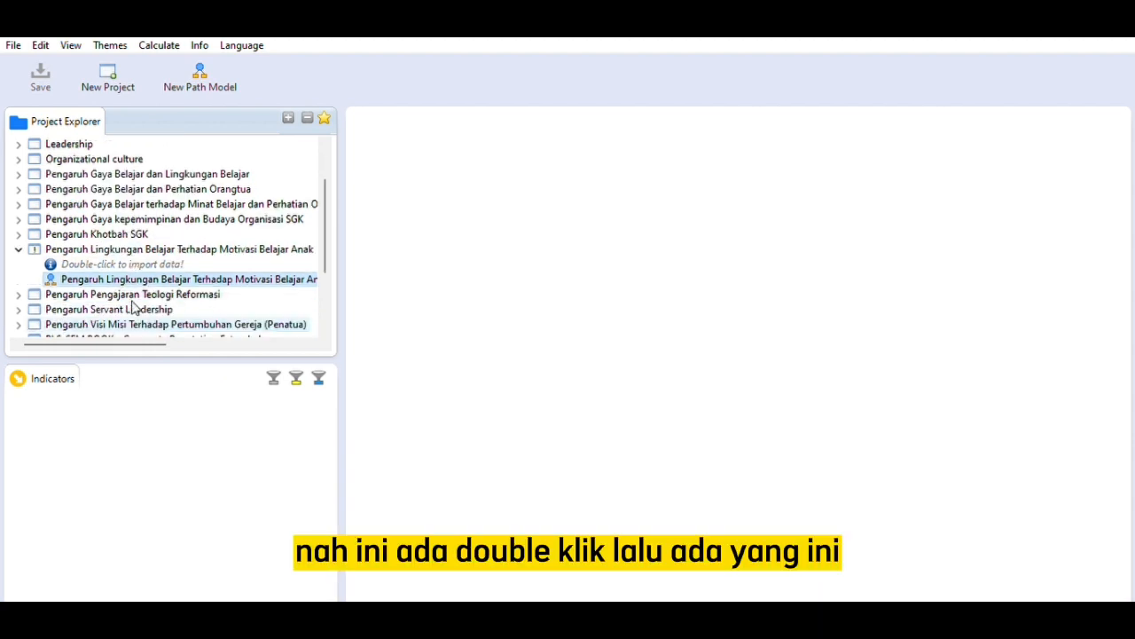
click(102, 259)
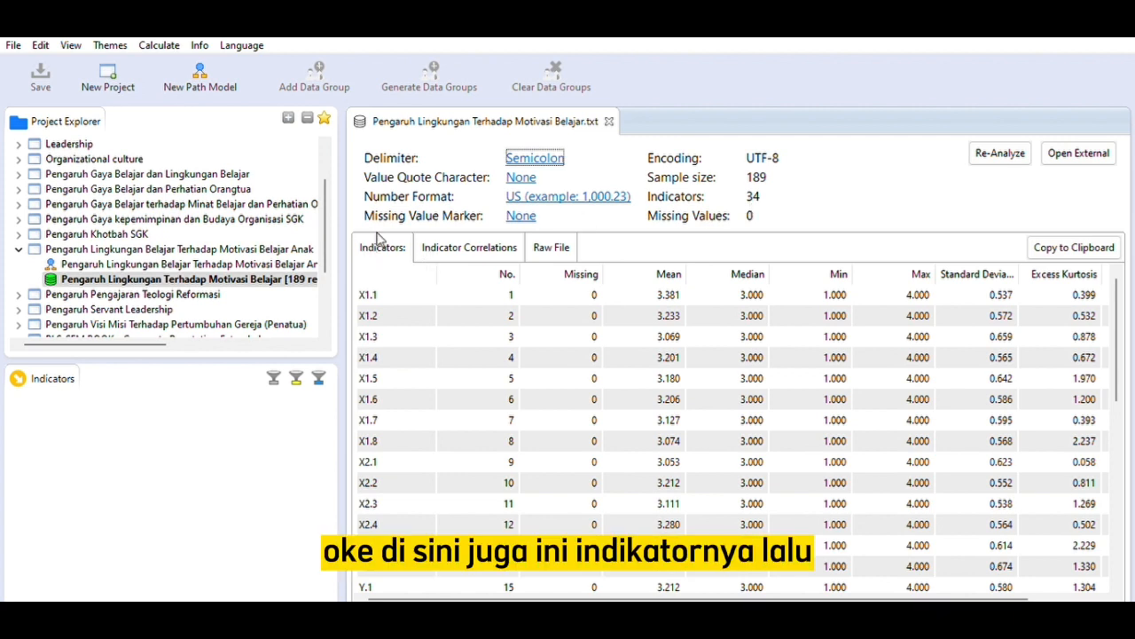
click(432, 243)
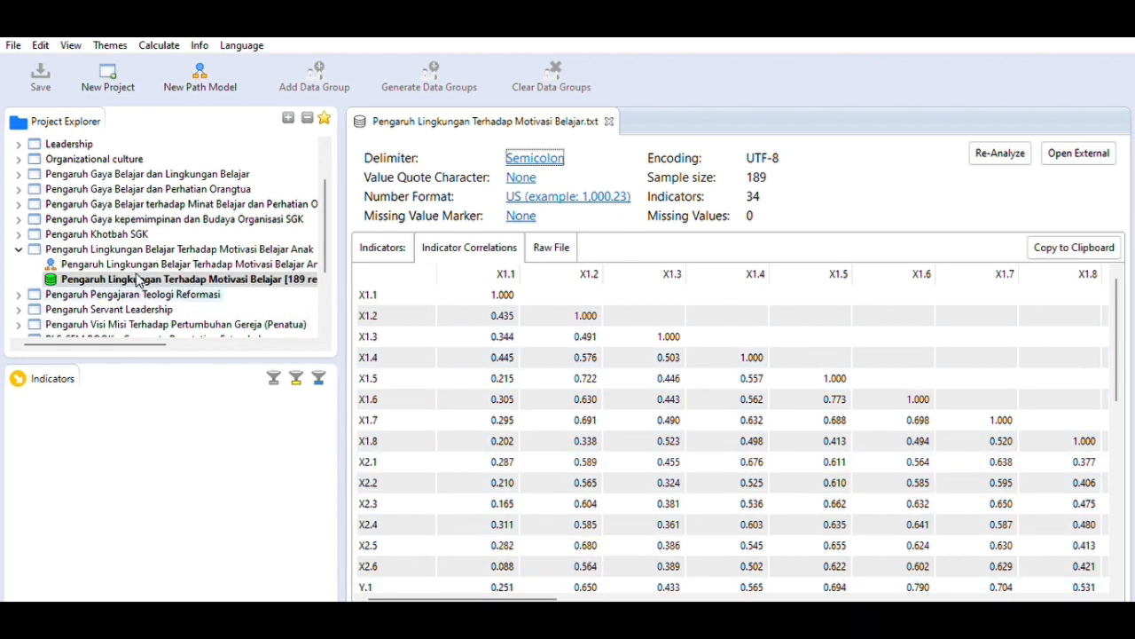
- Open the project's path model and create a latent variable from indicators X1.1 to X1.8 in the upper part of the canvas
click(89, 259)
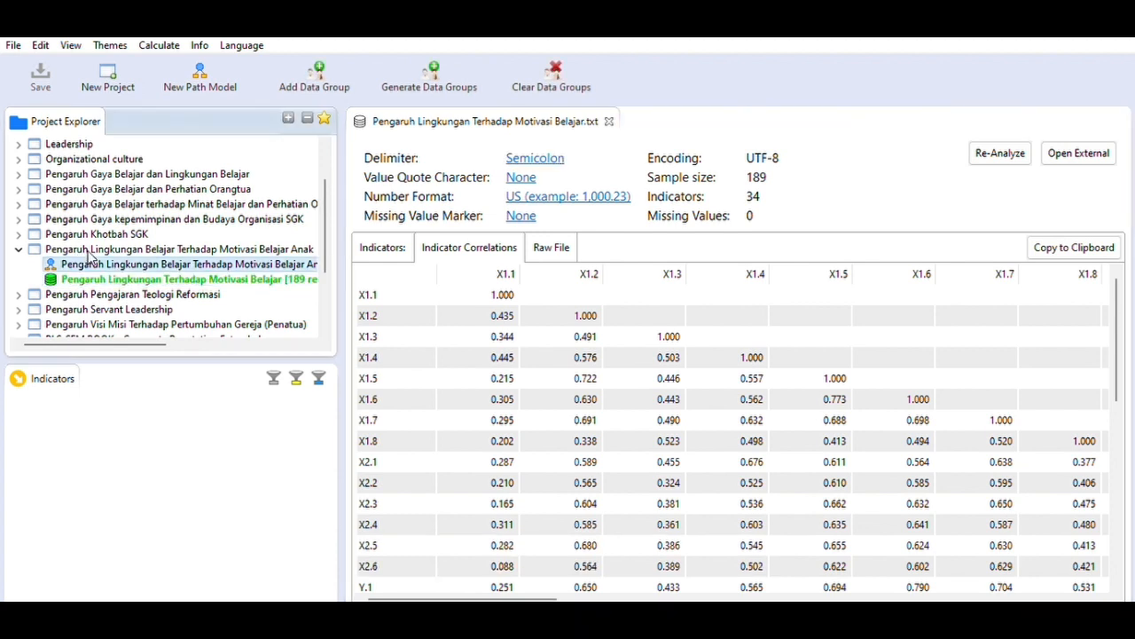
double_click(88, 259)
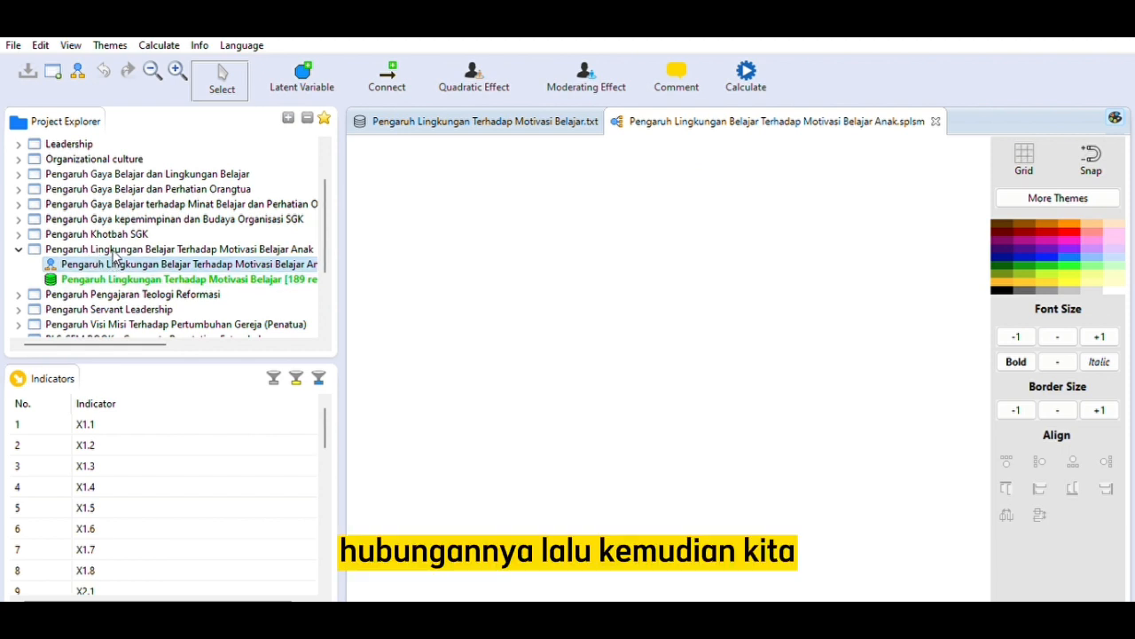
click(110, 423)
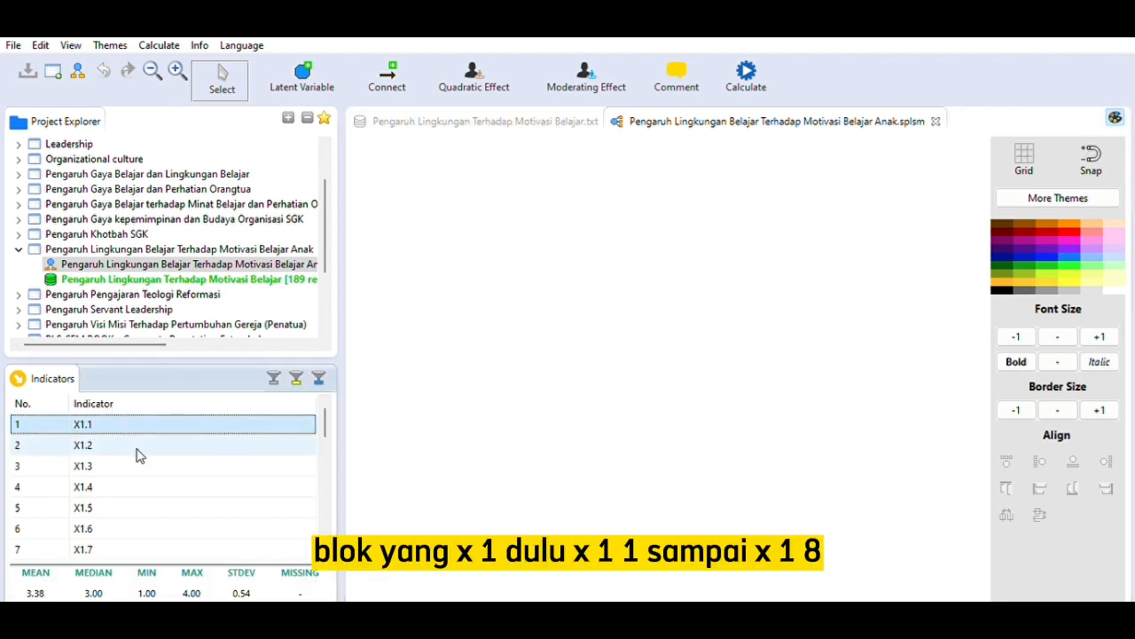
scroll(142, 461, down, 1)
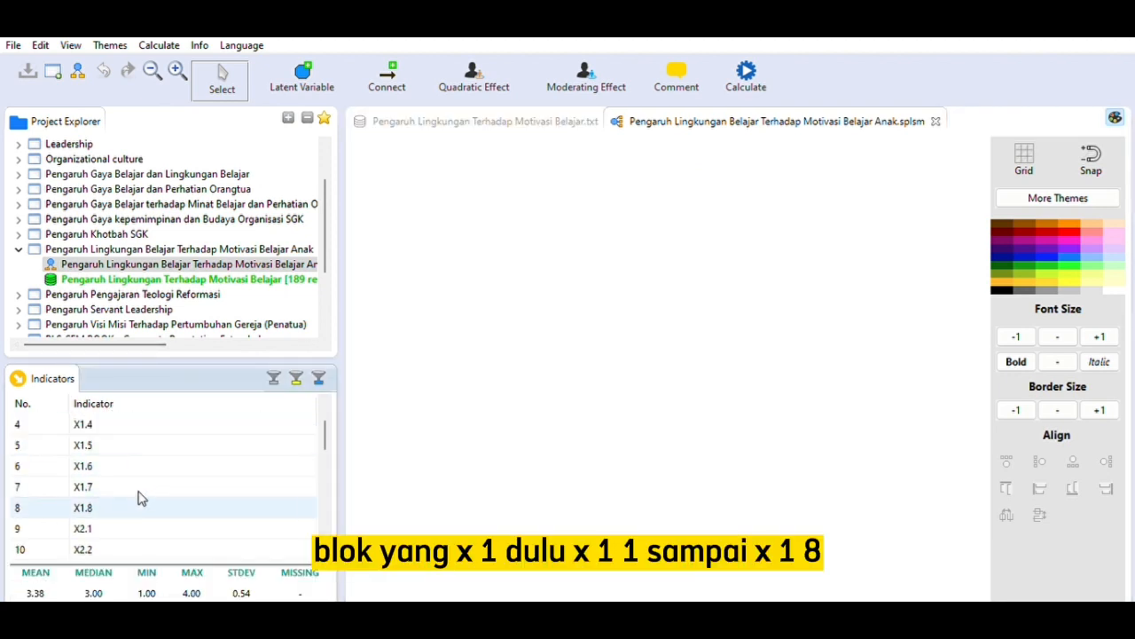
shift+click(127, 497)
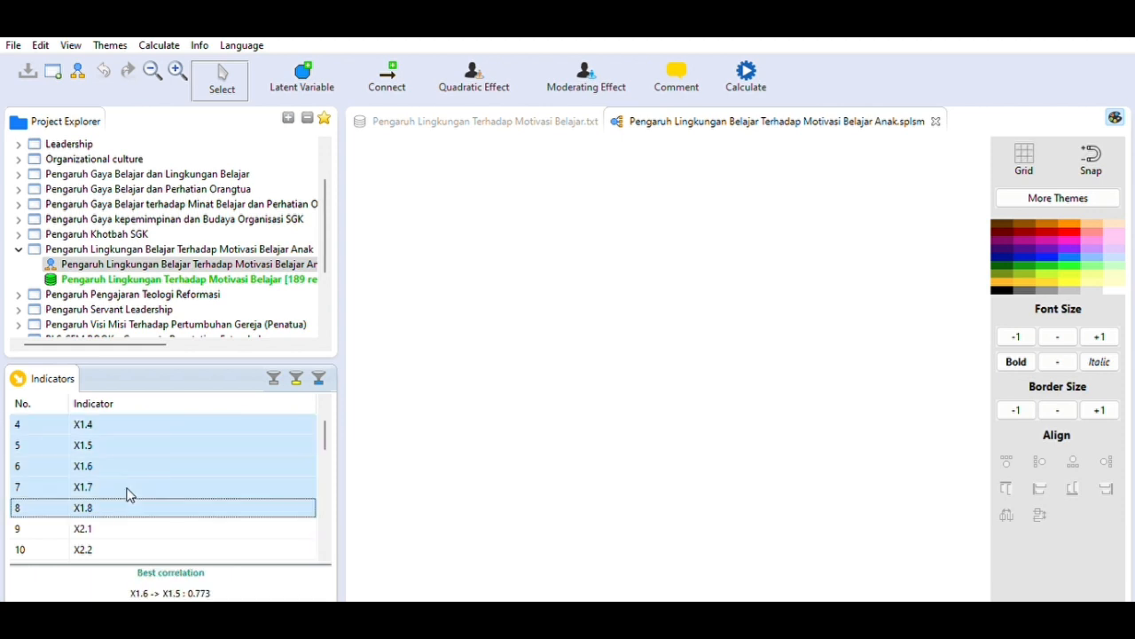
drag(124, 422, 495, 179)
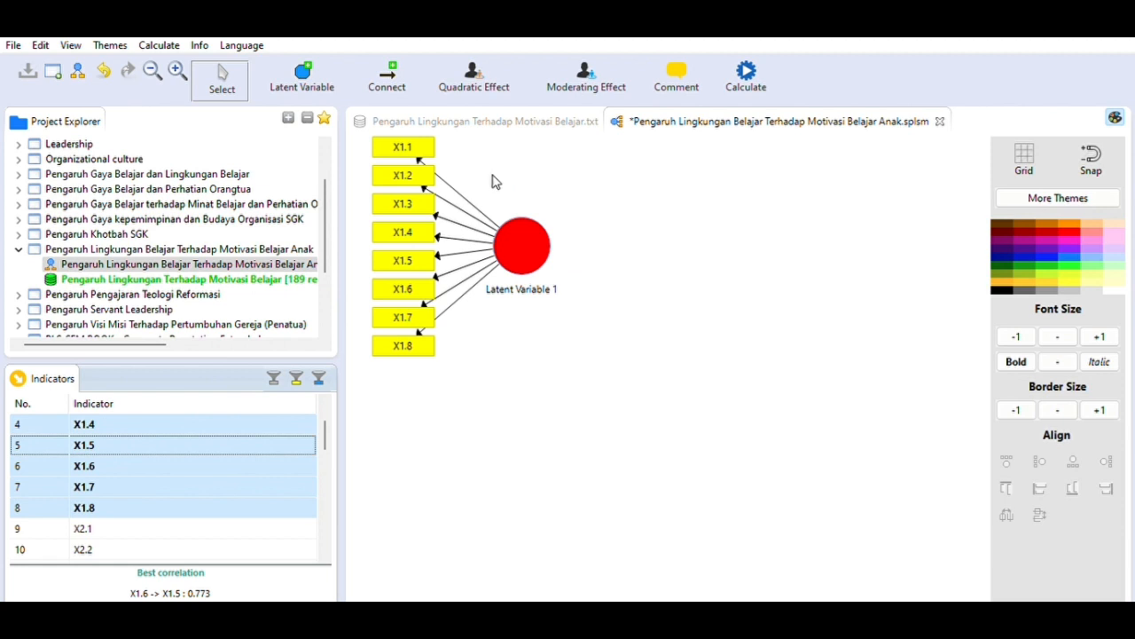
- Create a second latent variable from indicators X2.1 to X2.6 below the X1 construct
click(127, 524)
scroll(156, 507, down, 3)
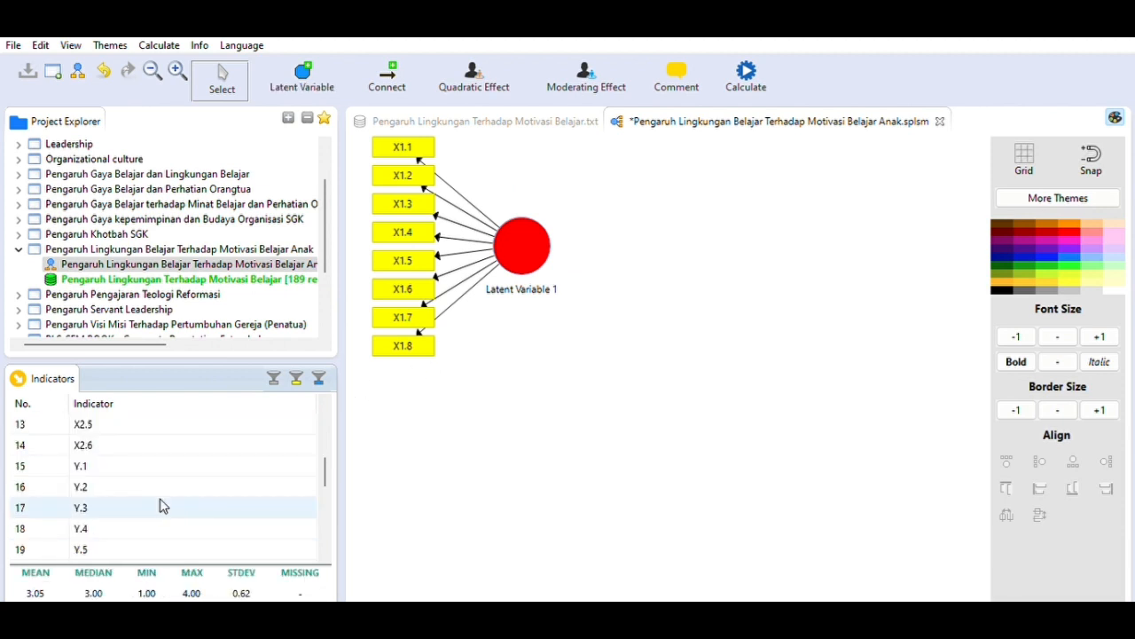
shift+click(135, 435)
drag(135, 418, 530, 469)
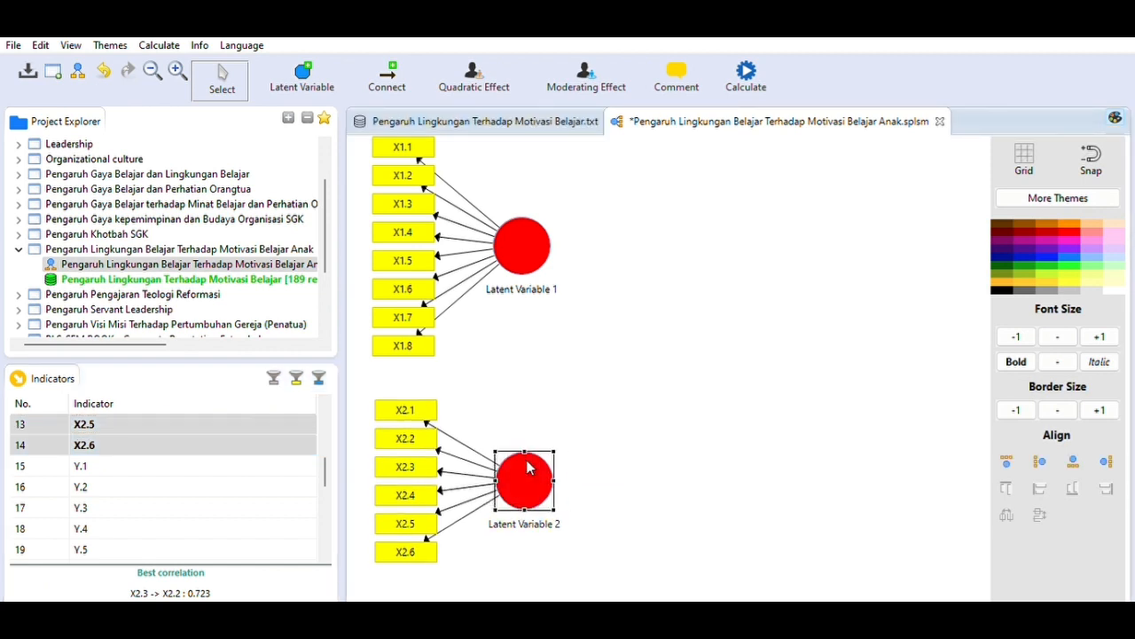
- Create a third latent variable from indicators Y.1 to Y.20 to the right of the X constructs and align its indicators on its right side
click(123, 463)
scroll(151, 502, down, 5)
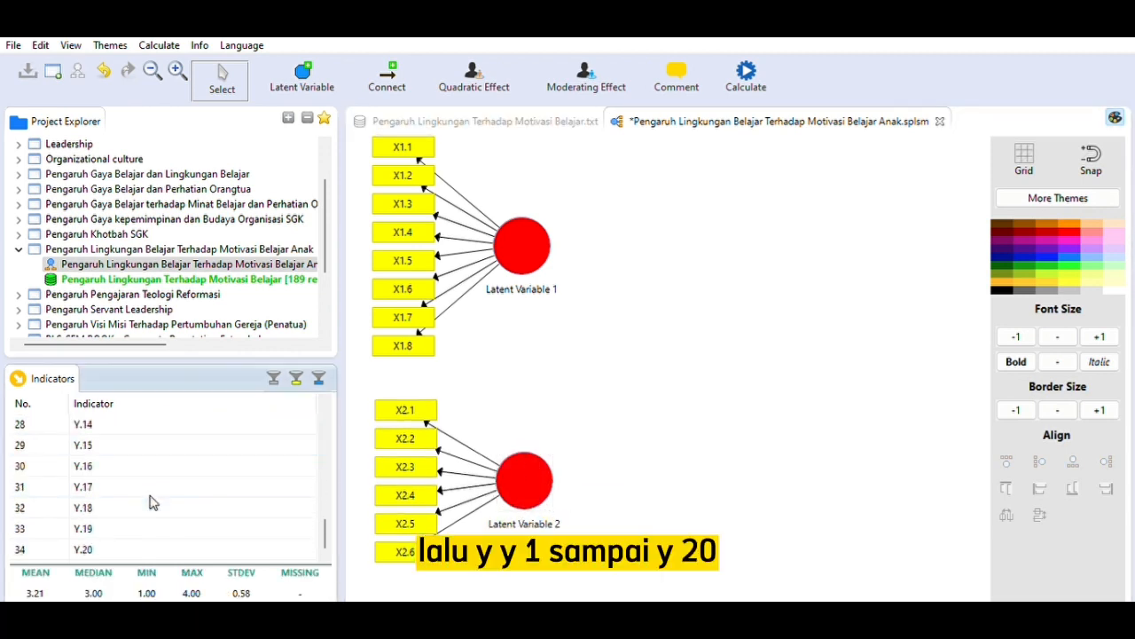
shift+click(130, 534)
drag(160, 483, 811, 373)
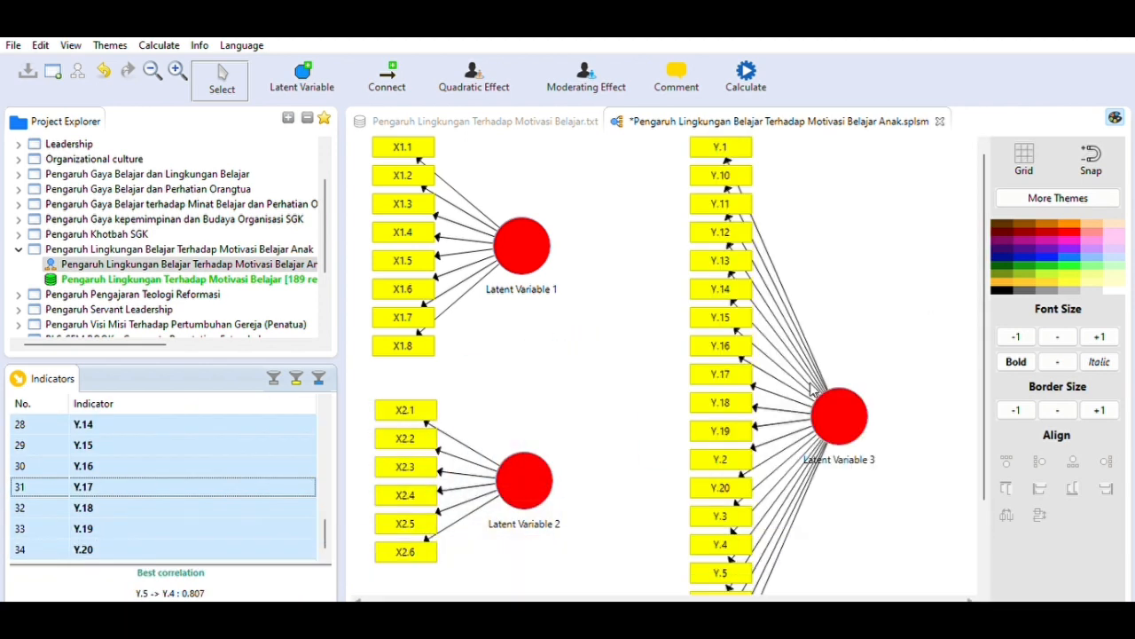
click(849, 408)
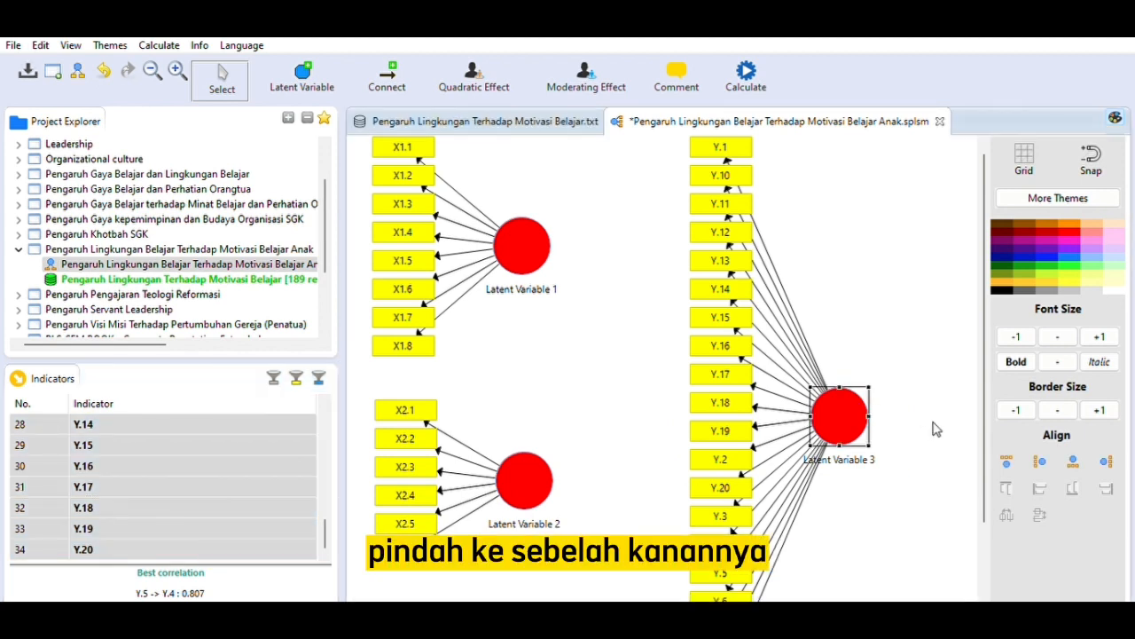
key(alt+Right)
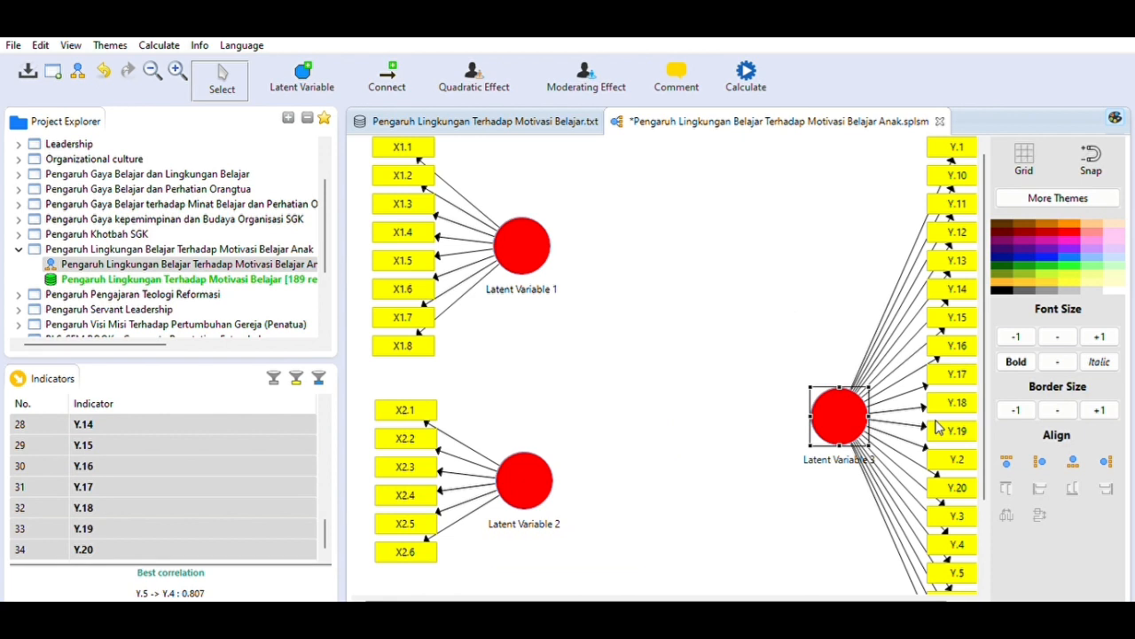
- Rename the X1 construct as Lingkungan Keluarga, the X2 construct as Lingkungan Sekolah and the Y construct as Motivasi Belajar
click(528, 228)
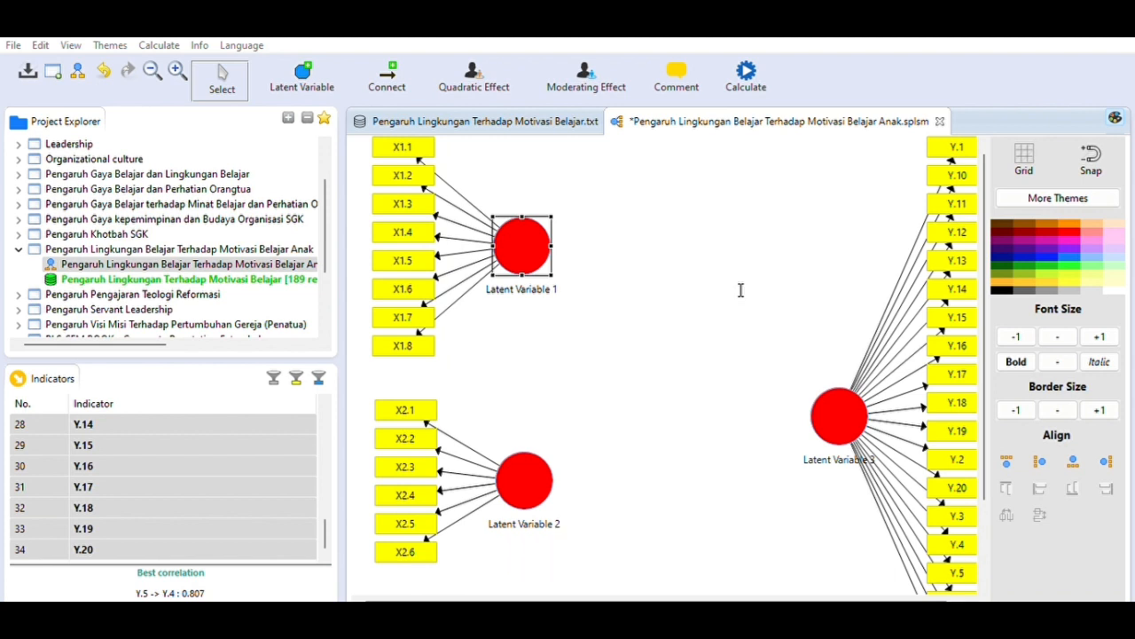
click(697, 382)
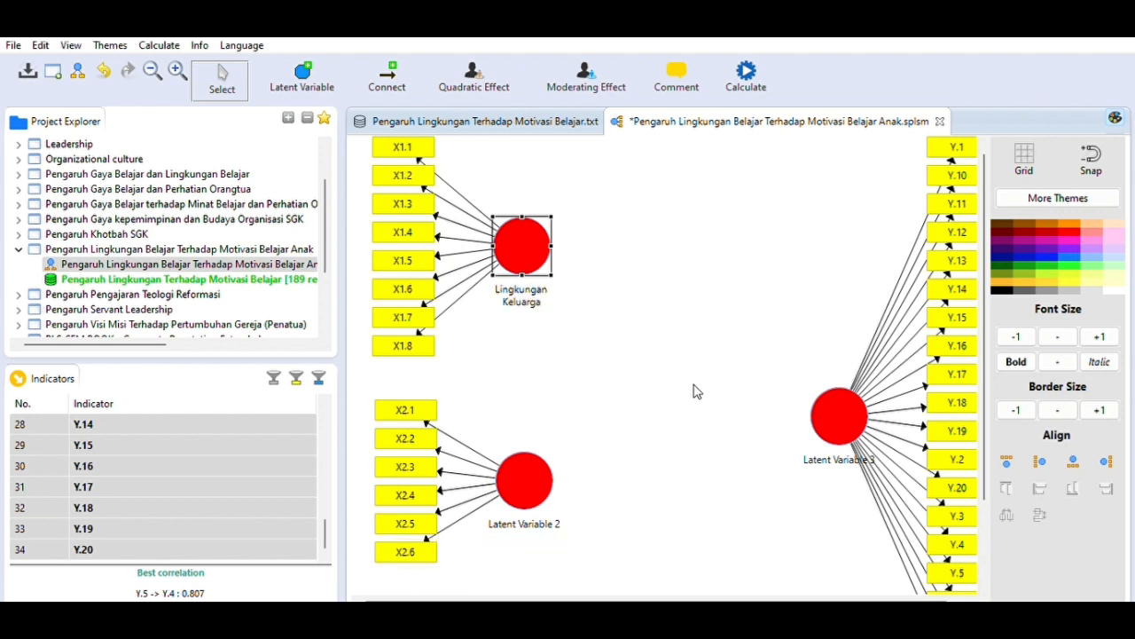
click(524, 480)
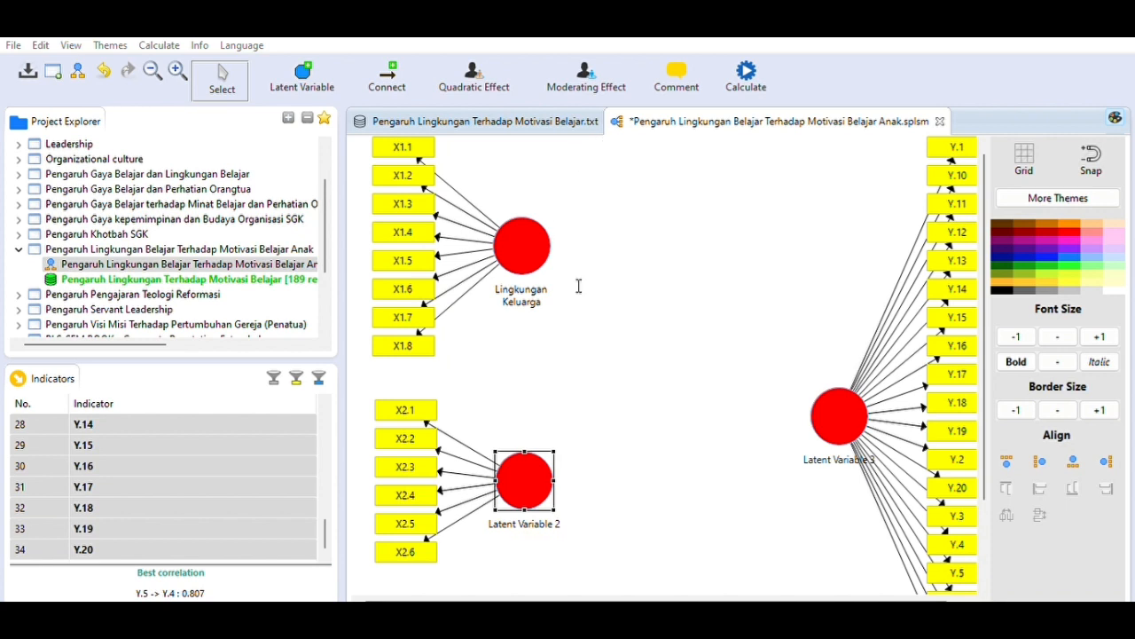
click(665, 381)
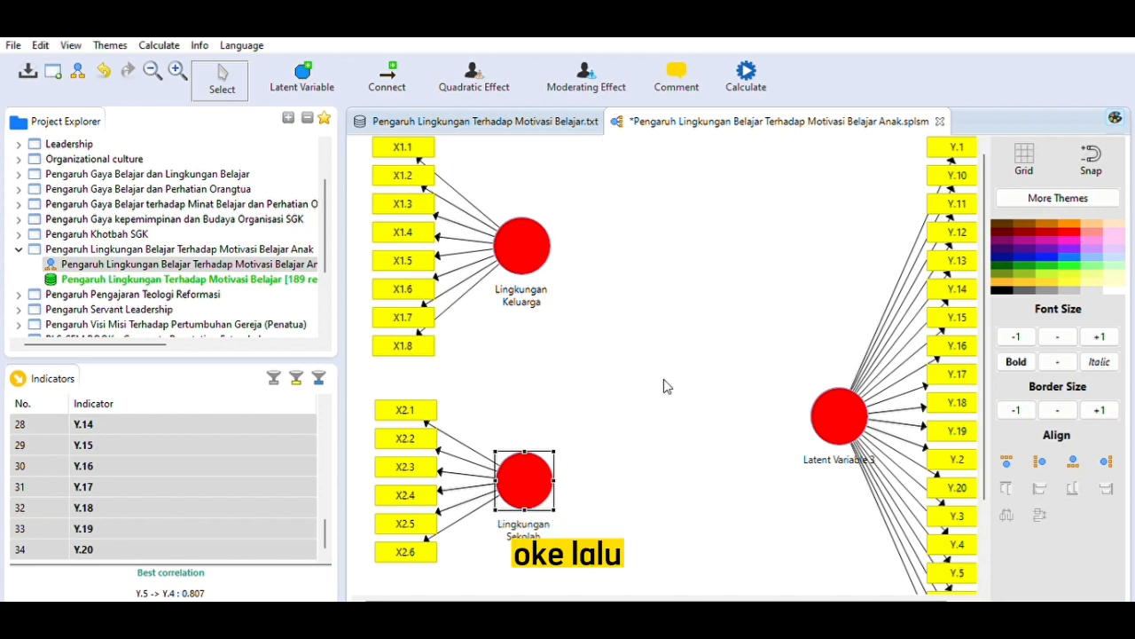
click(825, 408)
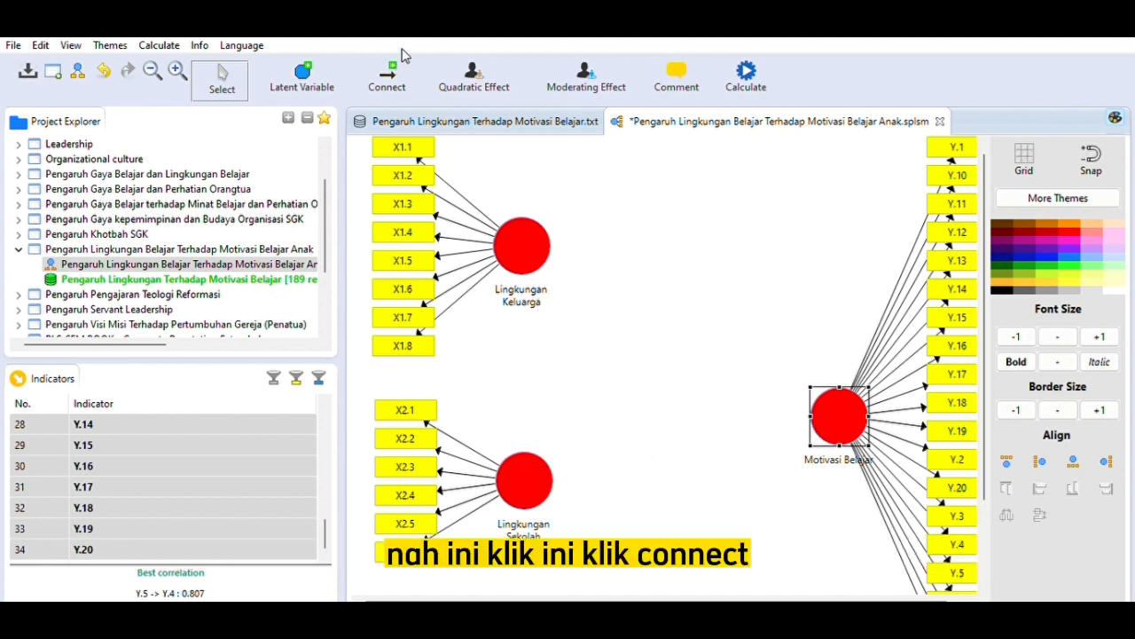
- Connect Lingkungan Keluarga and Lingkungan Sekolah to Motivasi Belajar with paths and calculate the model with the PLS Algorithm
click(389, 74)
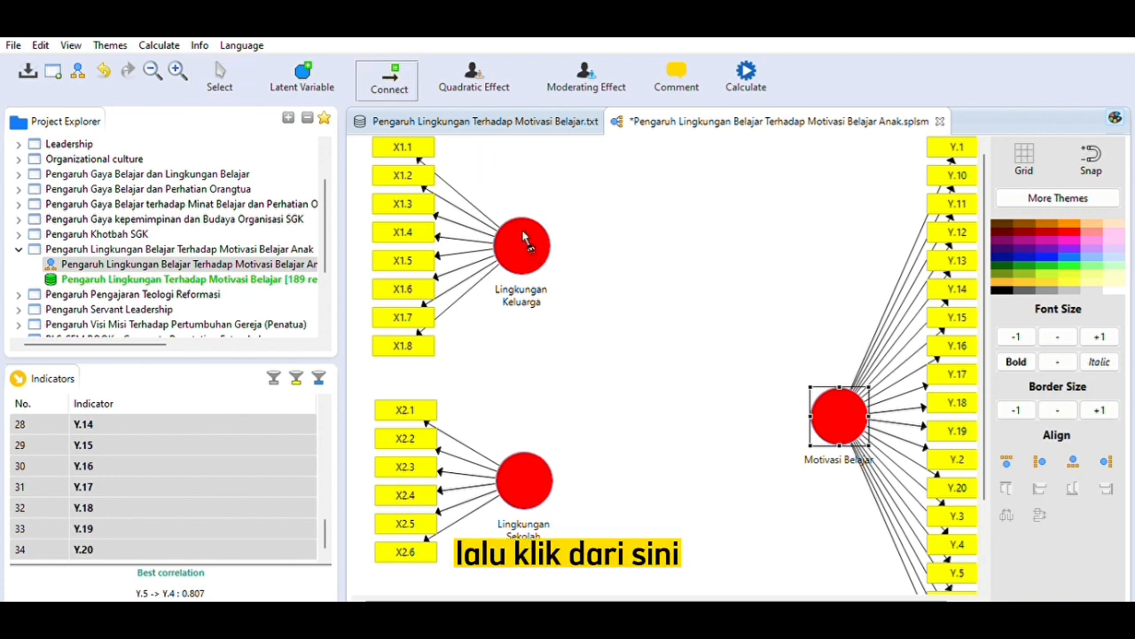
drag(532, 241, 836, 406)
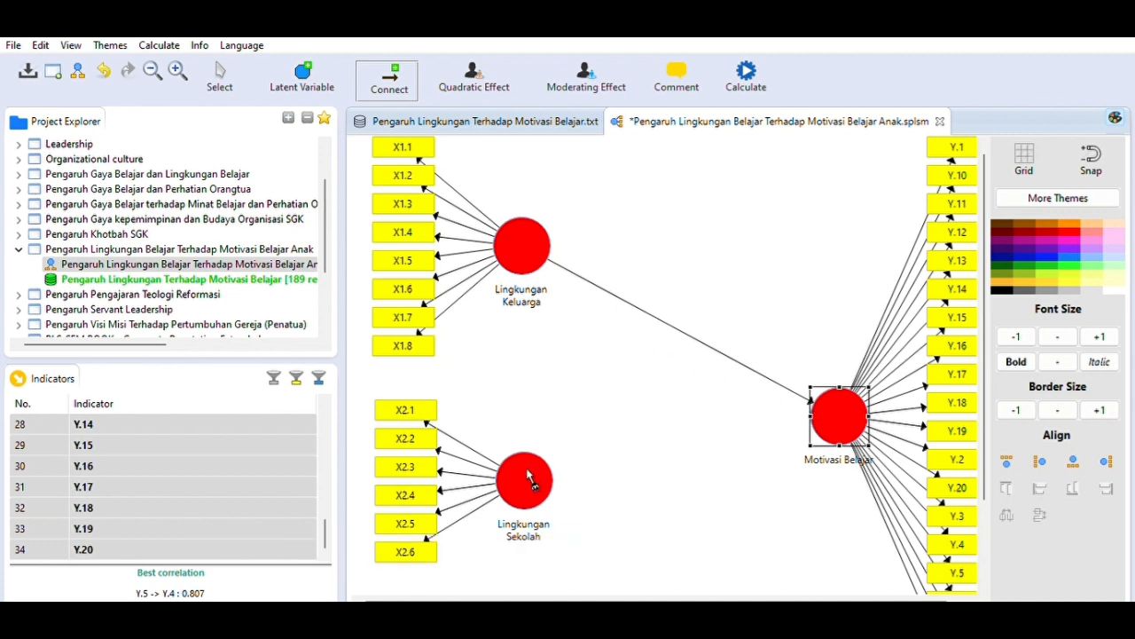
drag(529, 479, 821, 412)
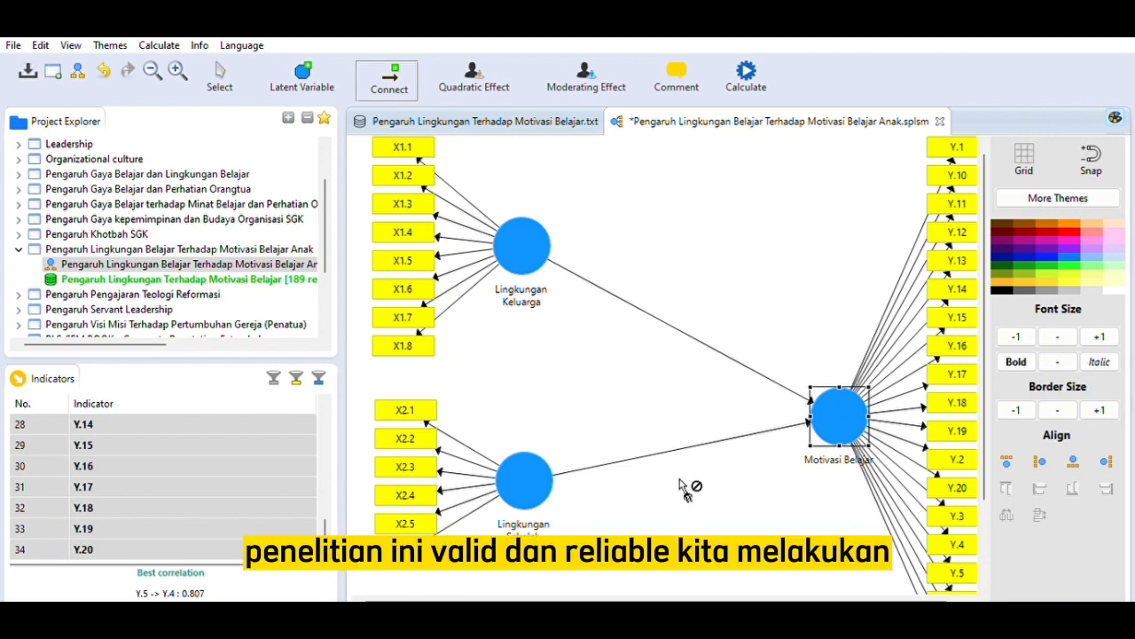
click(752, 65)
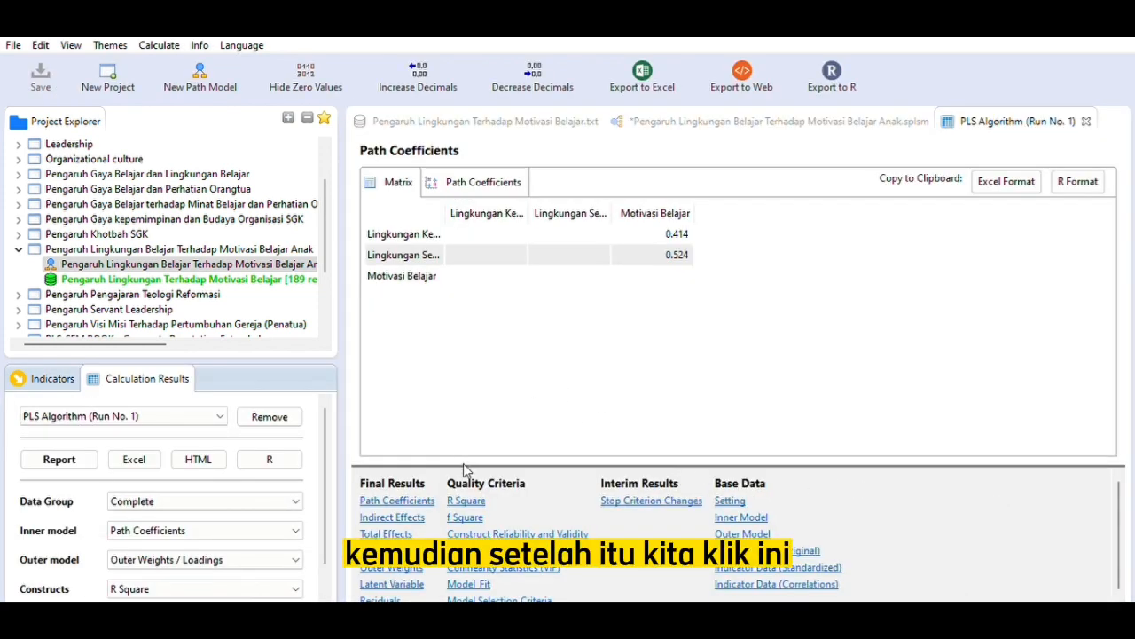
- Examine the outer loadings of all X1, X2 and Y indicators for values below 0.7
click(406, 549)
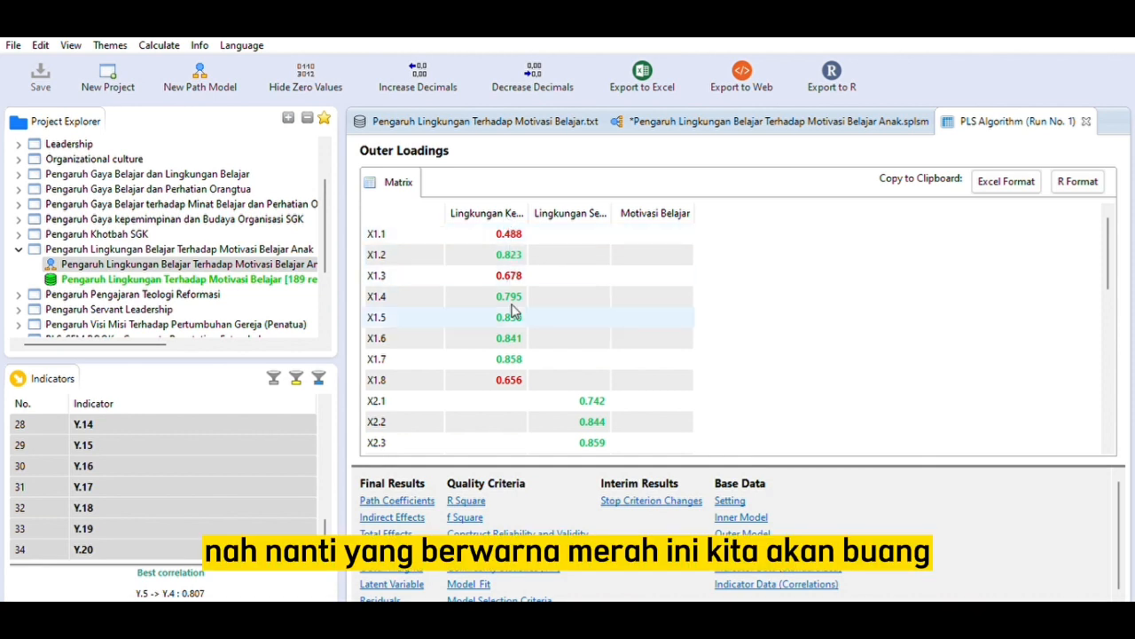
scroll(569, 392, down, 4)
scroll(571, 395, down, 3)
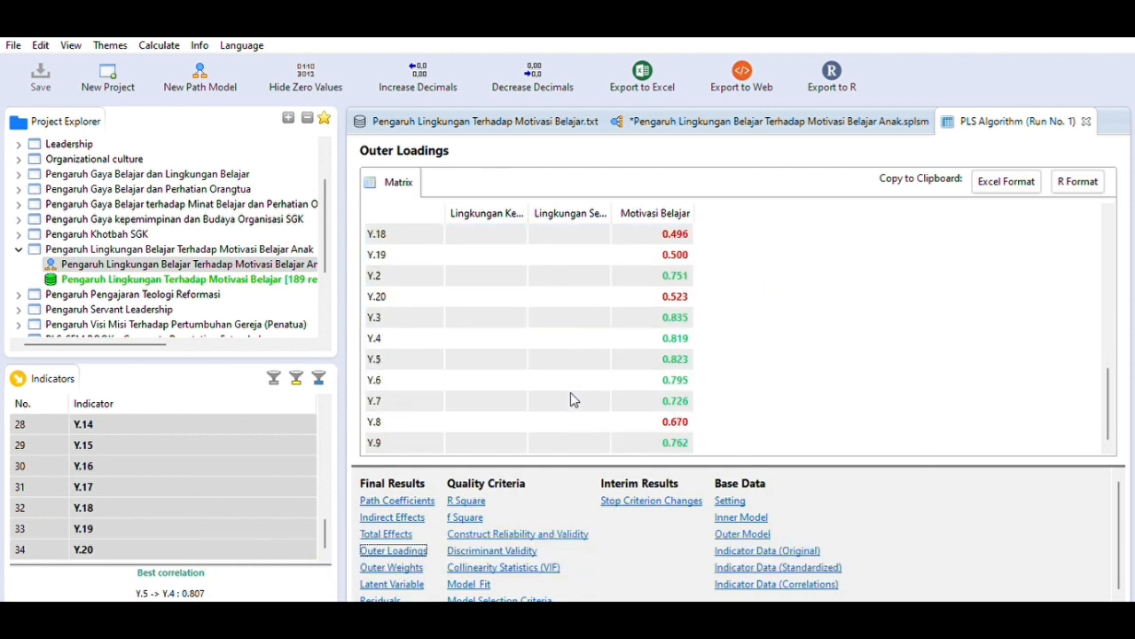
scroll(570, 395, up, 3)
scroll(570, 395, up, 6)
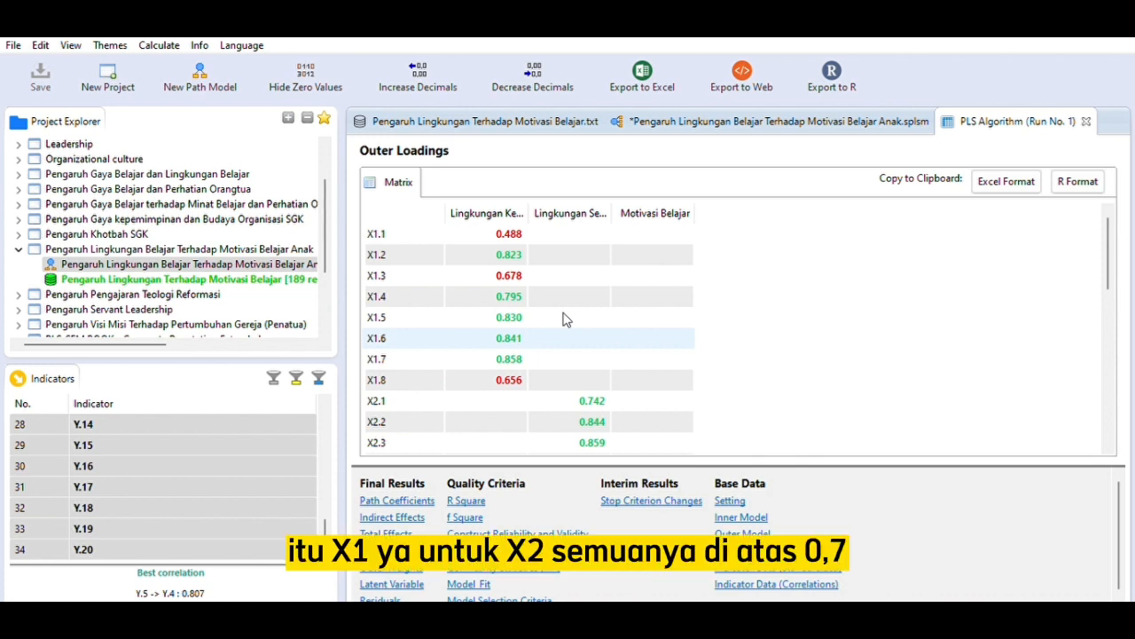
scroll(566, 319, down, 5)
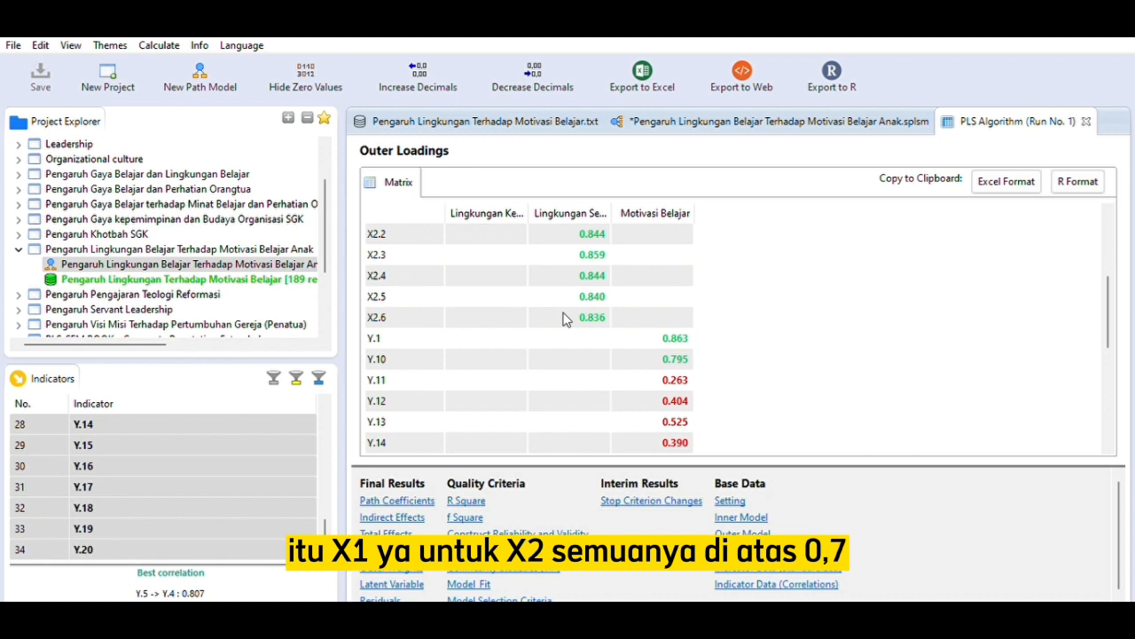
scroll(583, 262, up, 2)
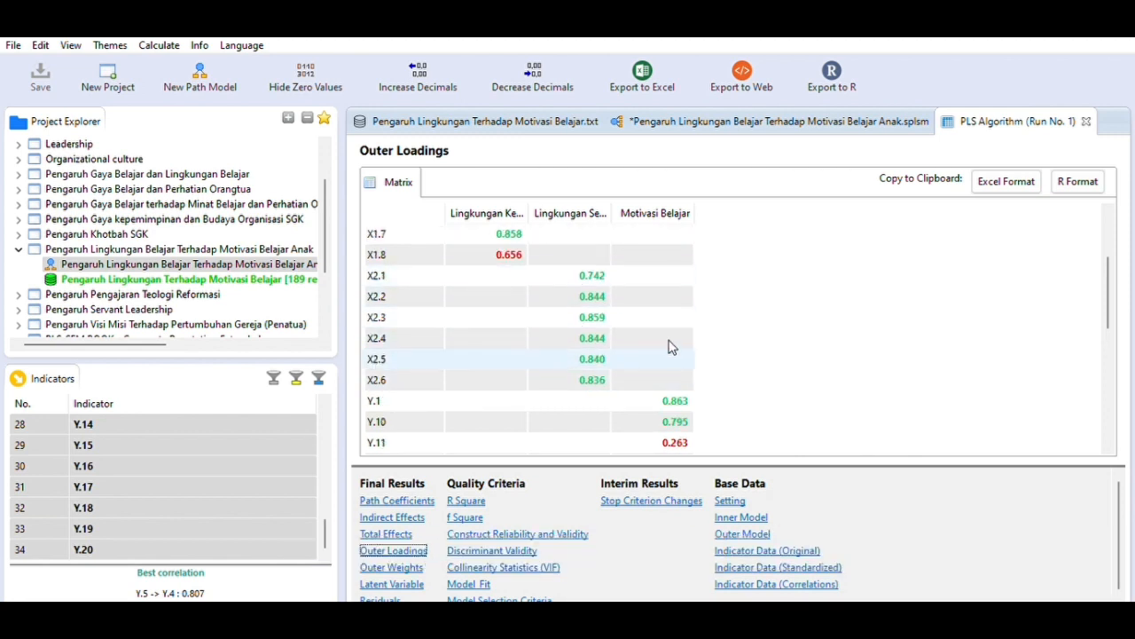
scroll(671, 346, down, 3)
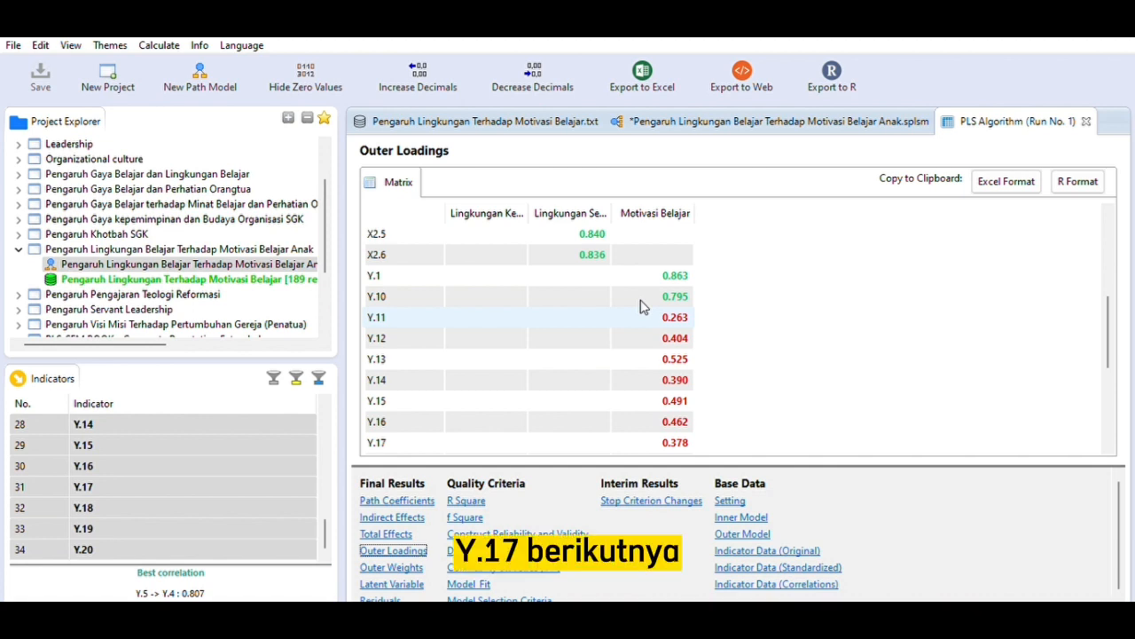
scroll(643, 306, down, 3)
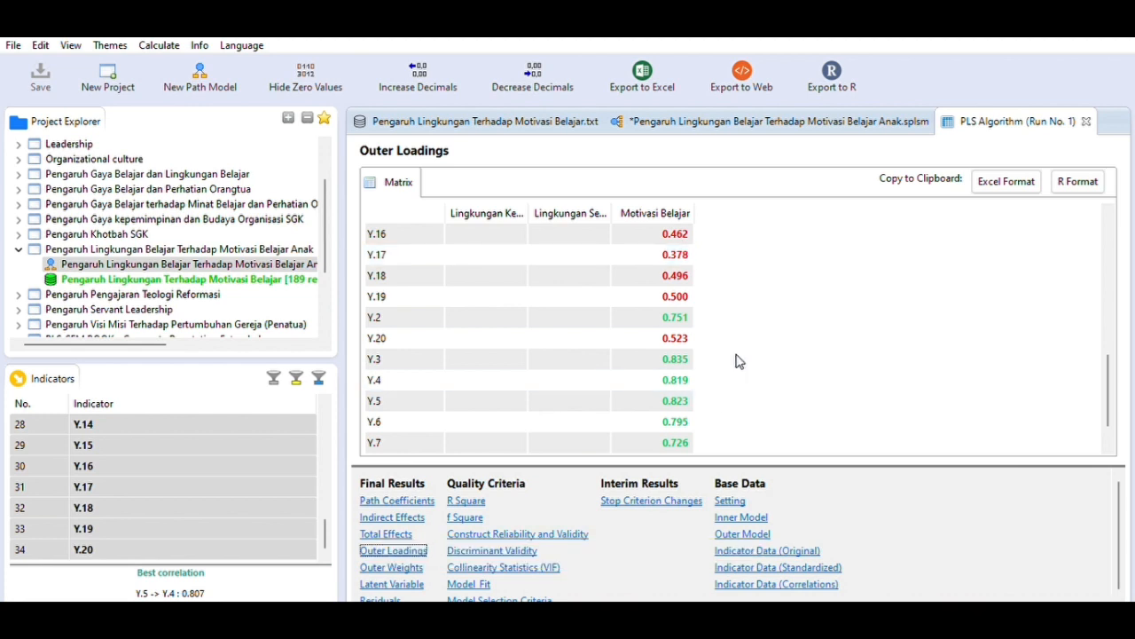
scroll(740, 359, down, 1)
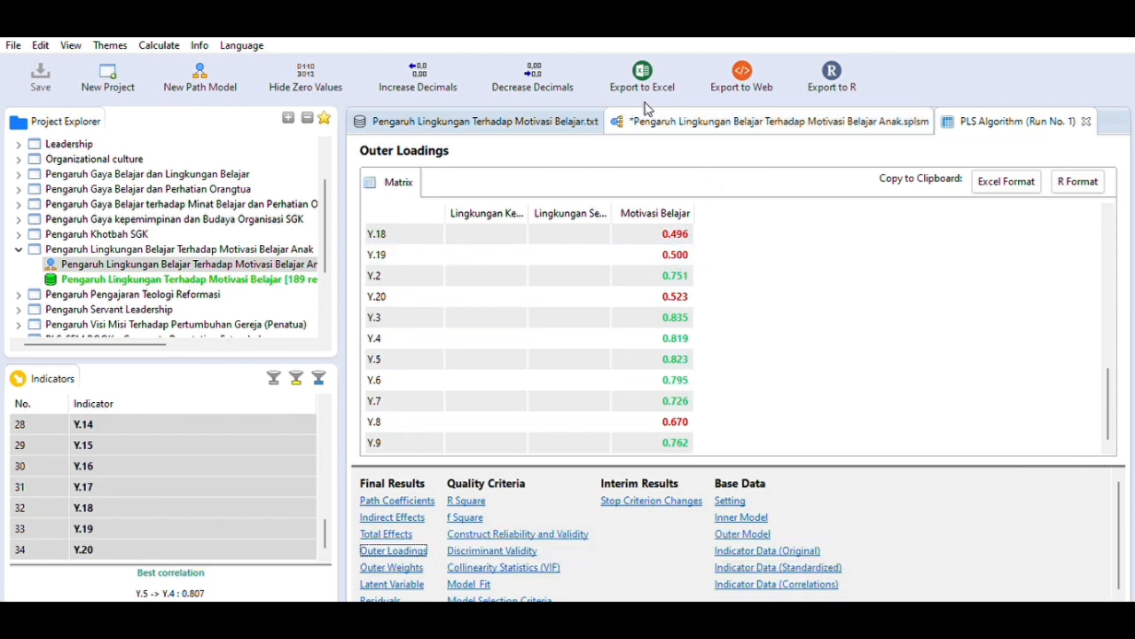
- Delete the indicators X1.1, X1.3 and X1.8 from the Lingkungan Keluarga construct in the path model
click(729, 115)
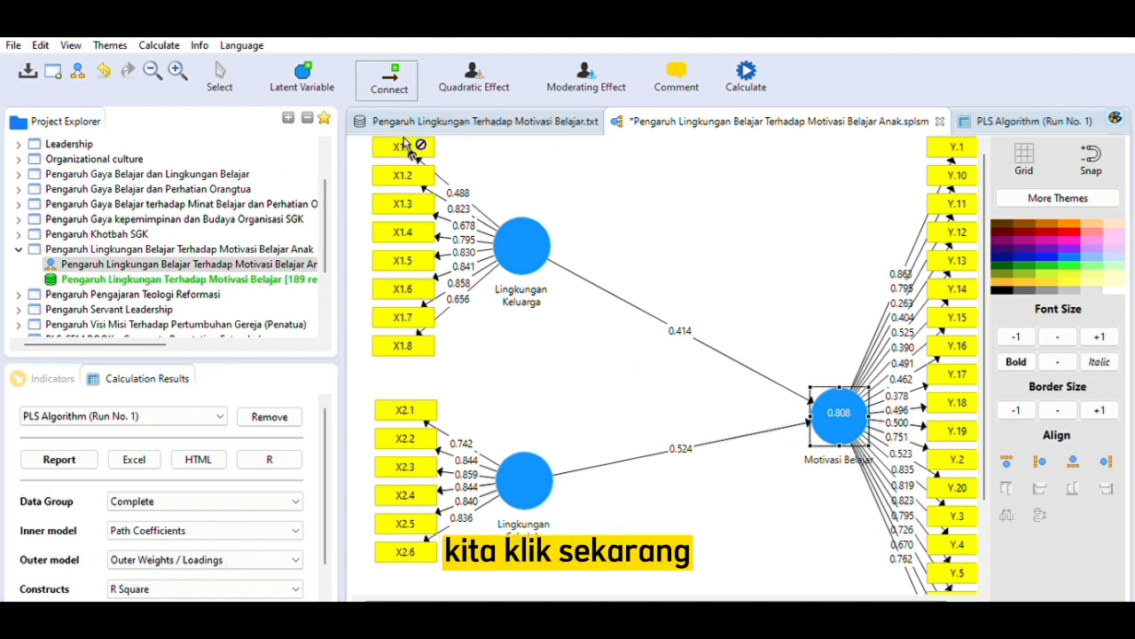
click(220, 71)
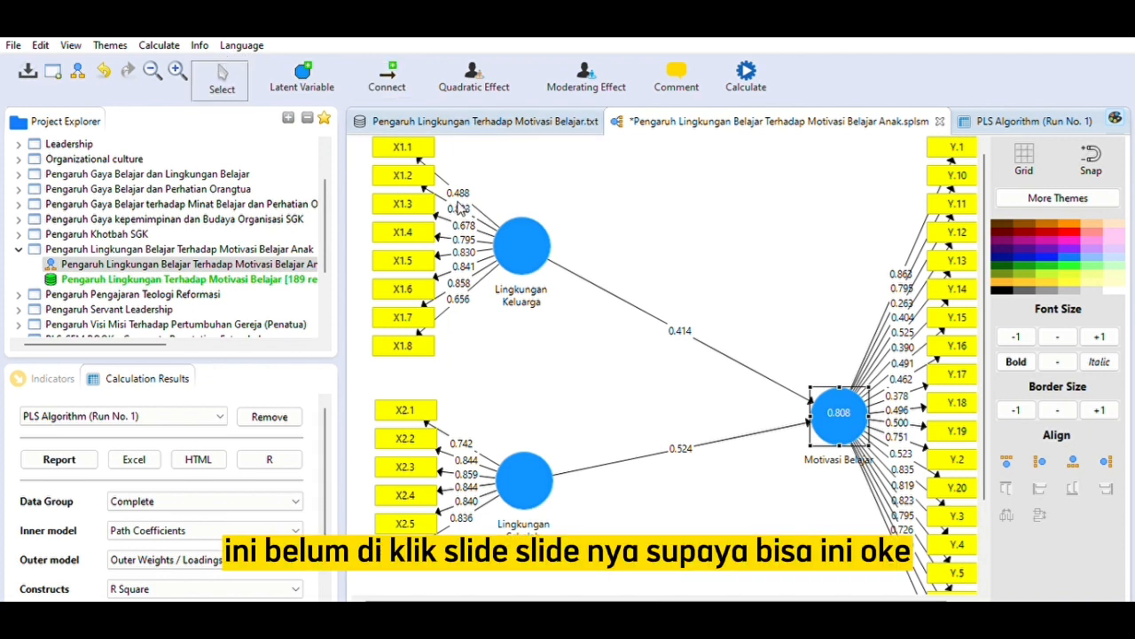
click(410, 145)
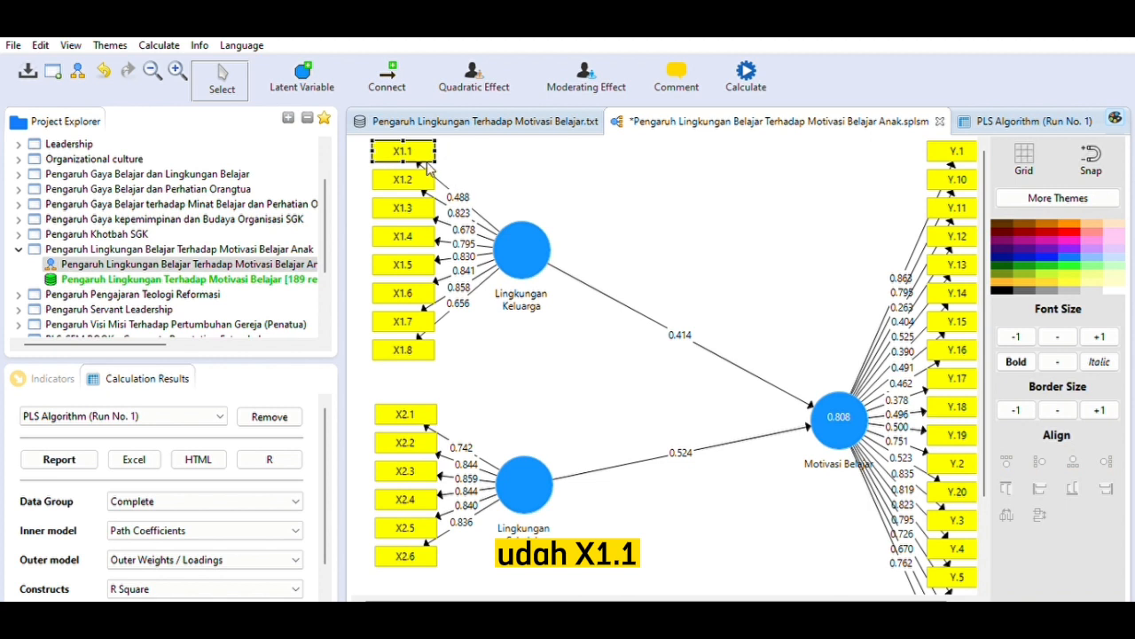
ctrl+click(406, 204)
ctrl+click(421, 341)
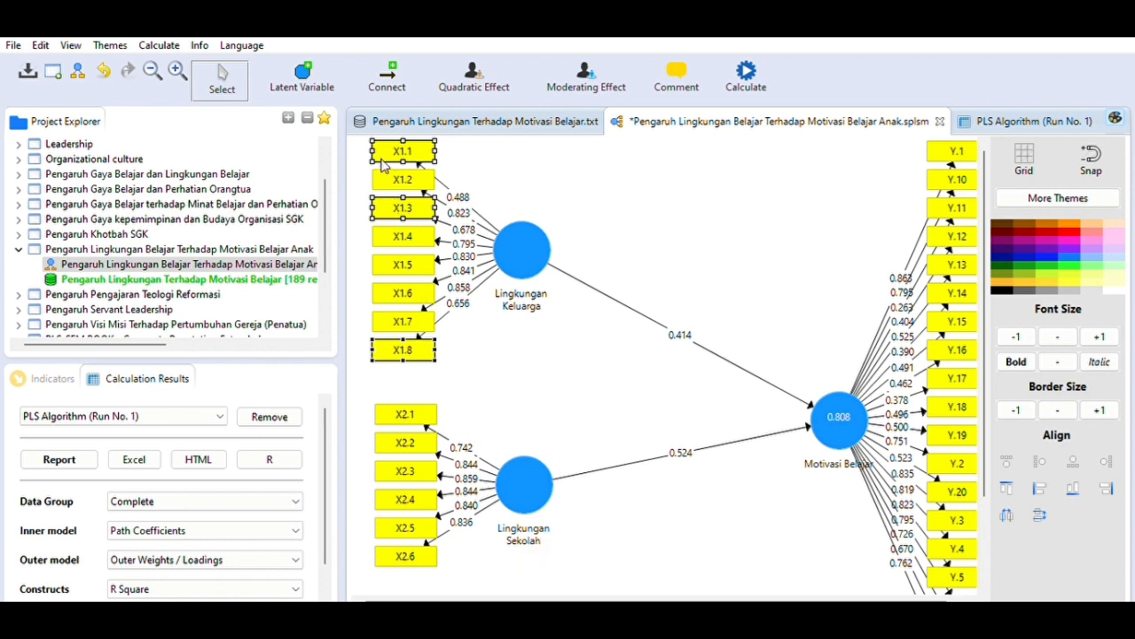
key(Delete)
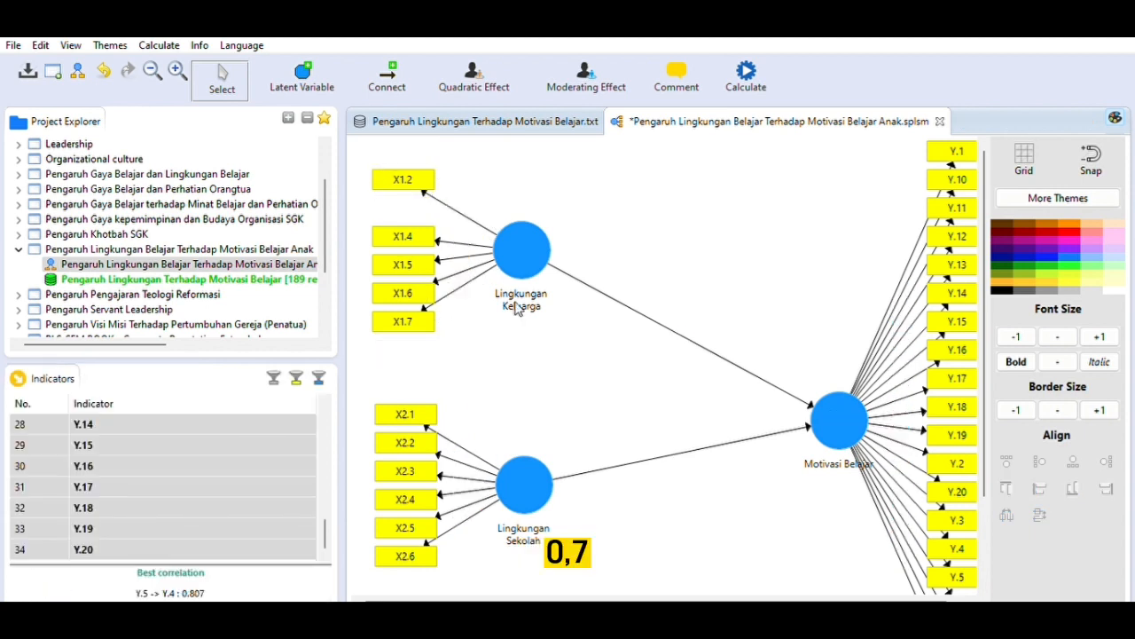
- Delete indicators Y.11 to Y.20 and Y.8 from the Motivasi Belajar construct and recalculate the model with the PLS Algorithm
drag(857, 596, 903, 596)
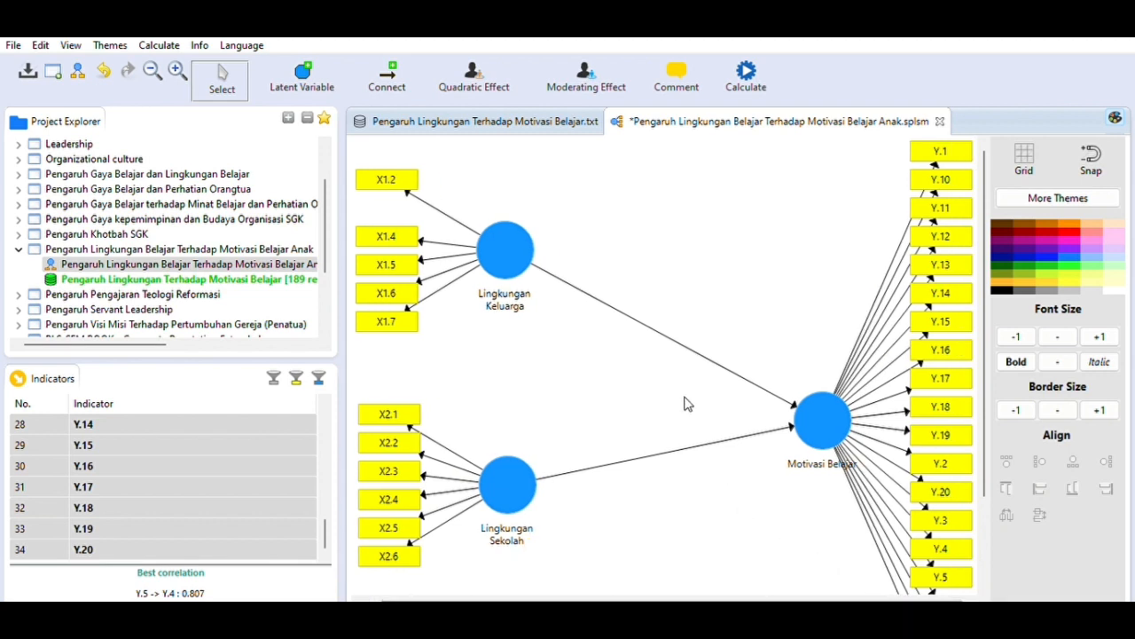
click(949, 204)
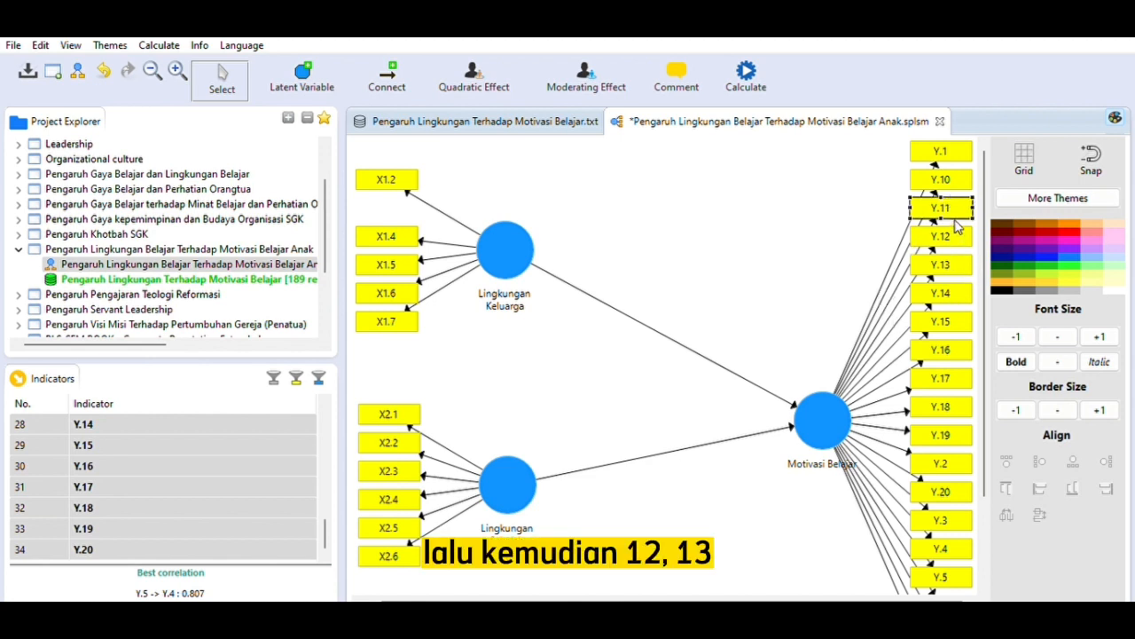
ctrl+click(954, 236)
ctrl+click(955, 268)
ctrl+click(955, 293)
ctrl+click(957, 324)
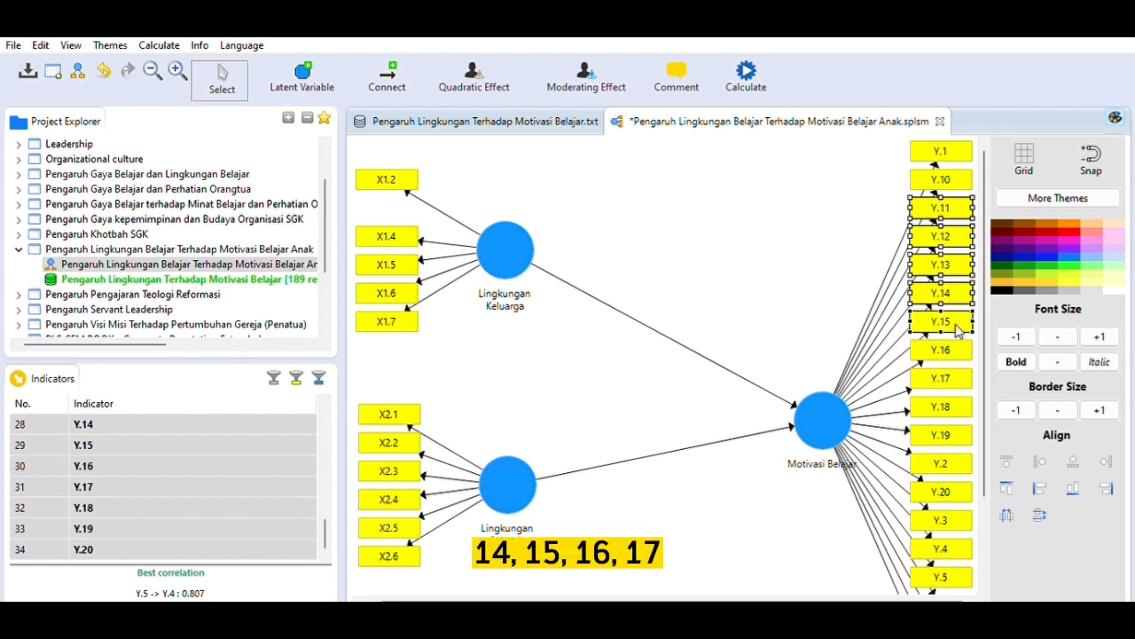
ctrl+click(954, 353)
ctrl+click(951, 376)
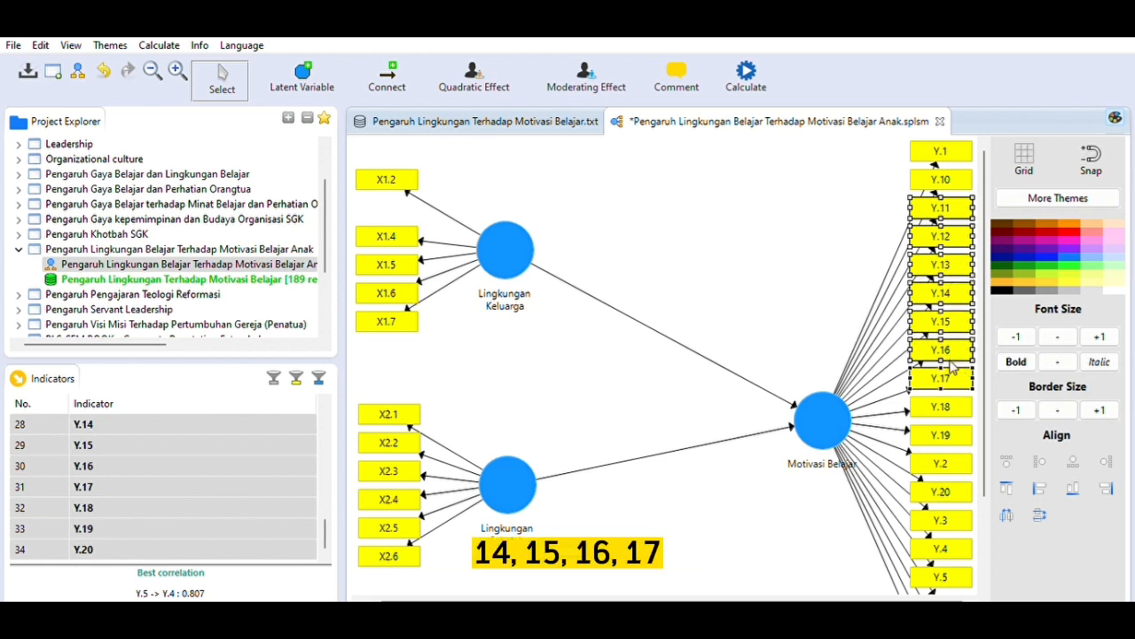
ctrl+click(953, 407)
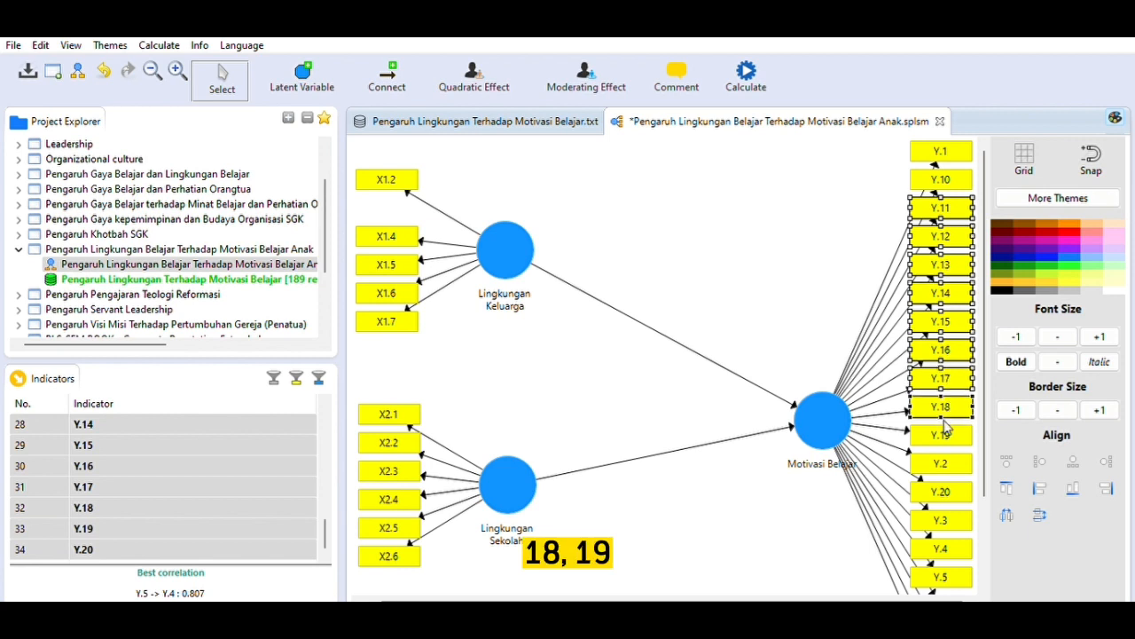
ctrl+click(945, 427)
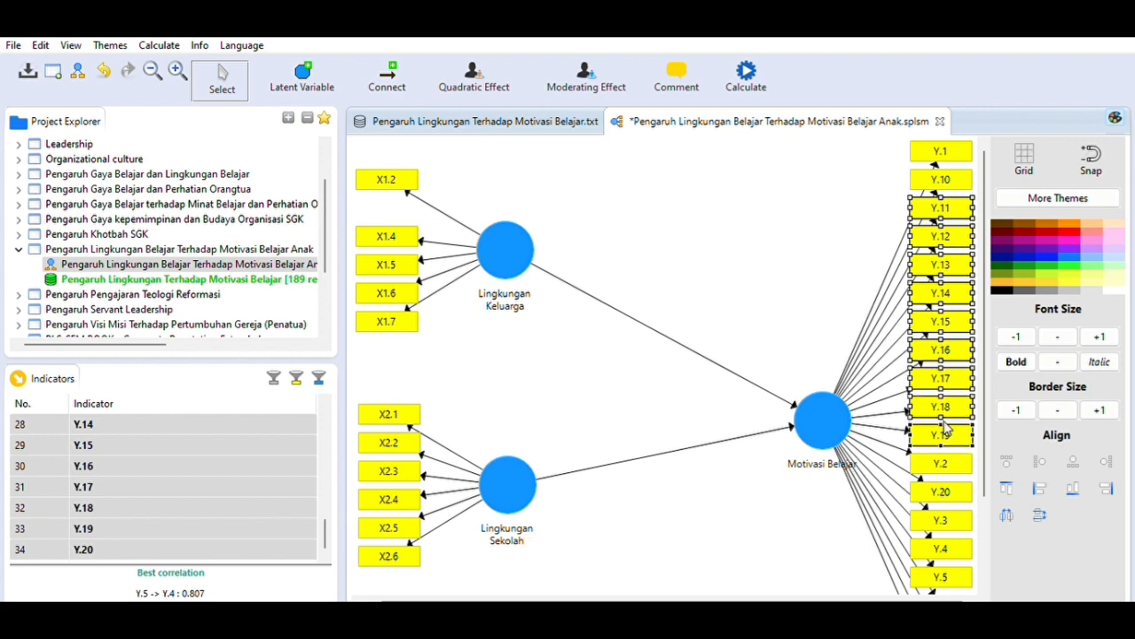
ctrl+click(964, 482)
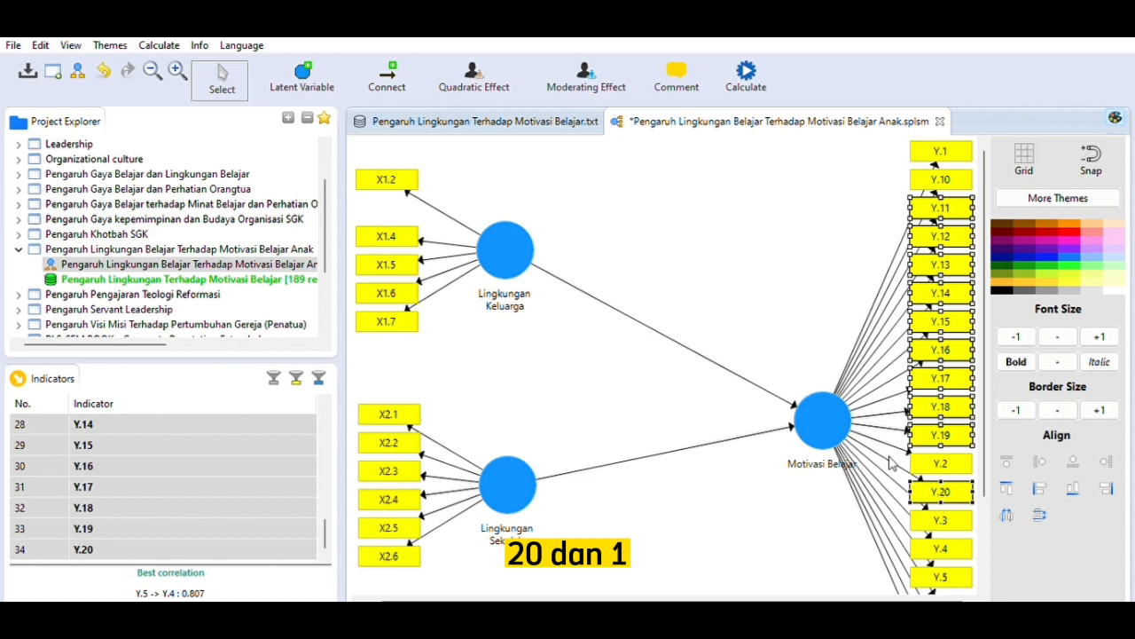
scroll(815, 391, down, 2)
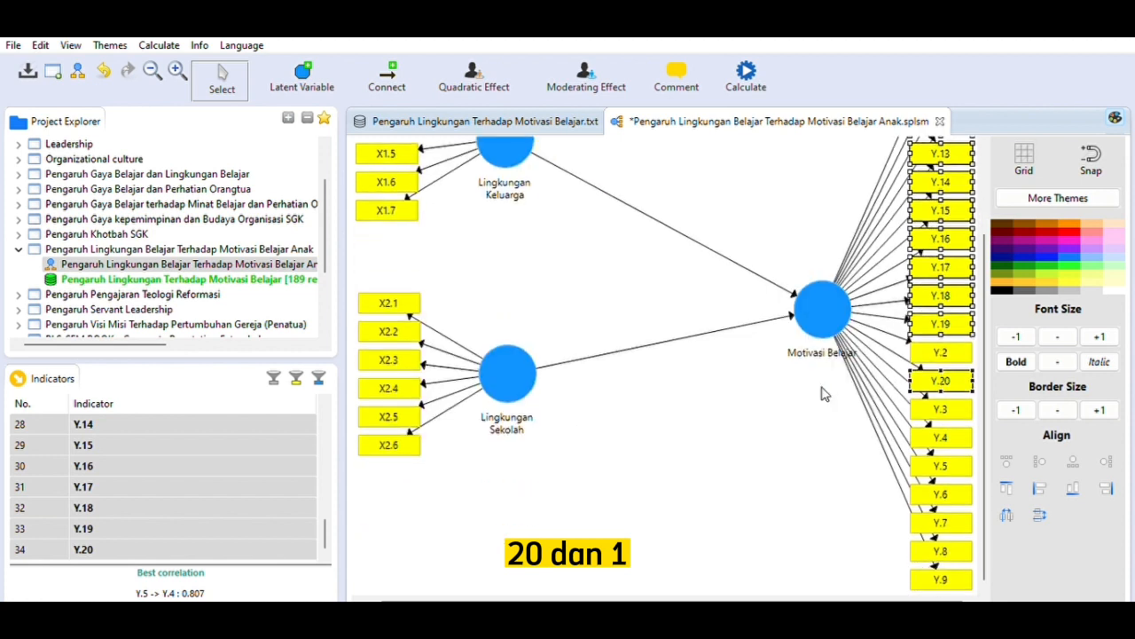
ctrl+click(955, 546)
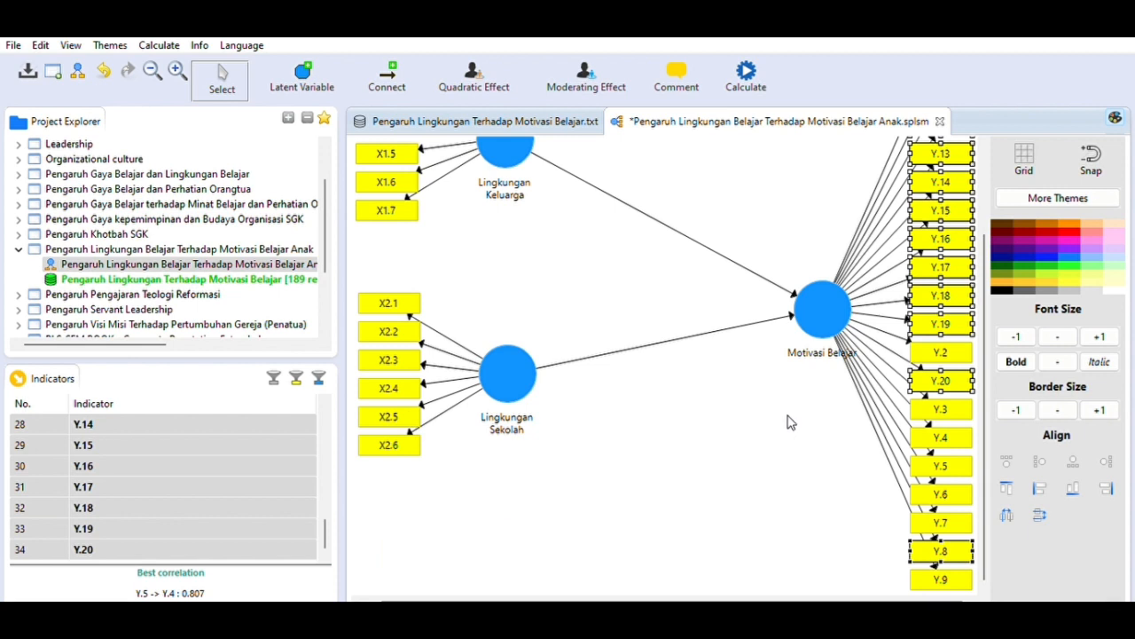
key(Delete)
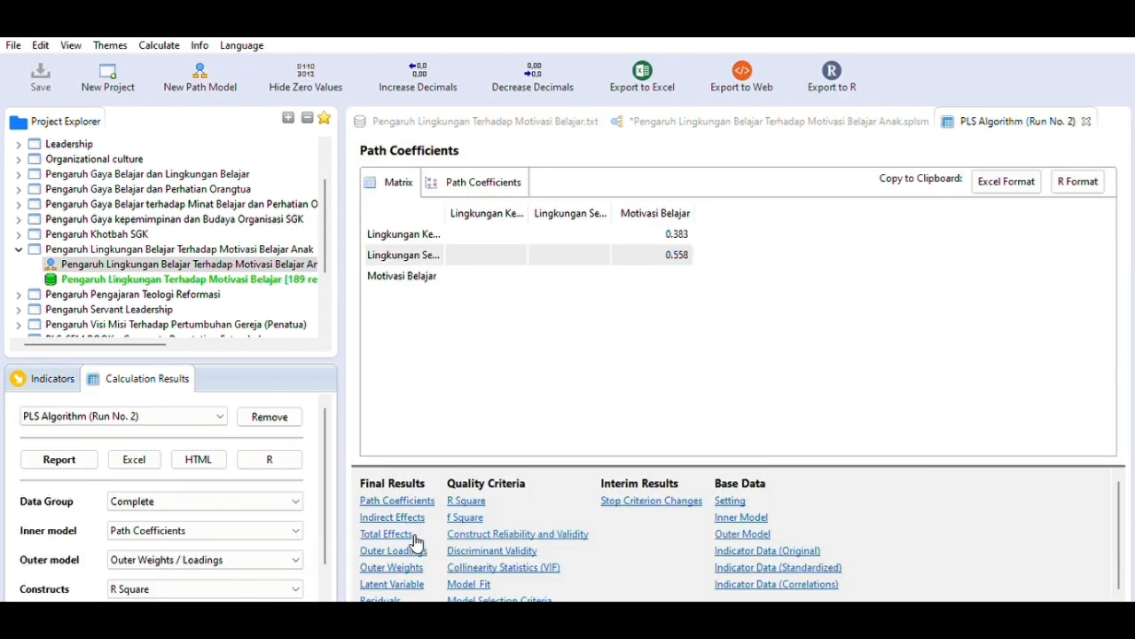
- Examine the recalculated outer loadings of all remaining X1, X2 and Y indicators
click(393, 549)
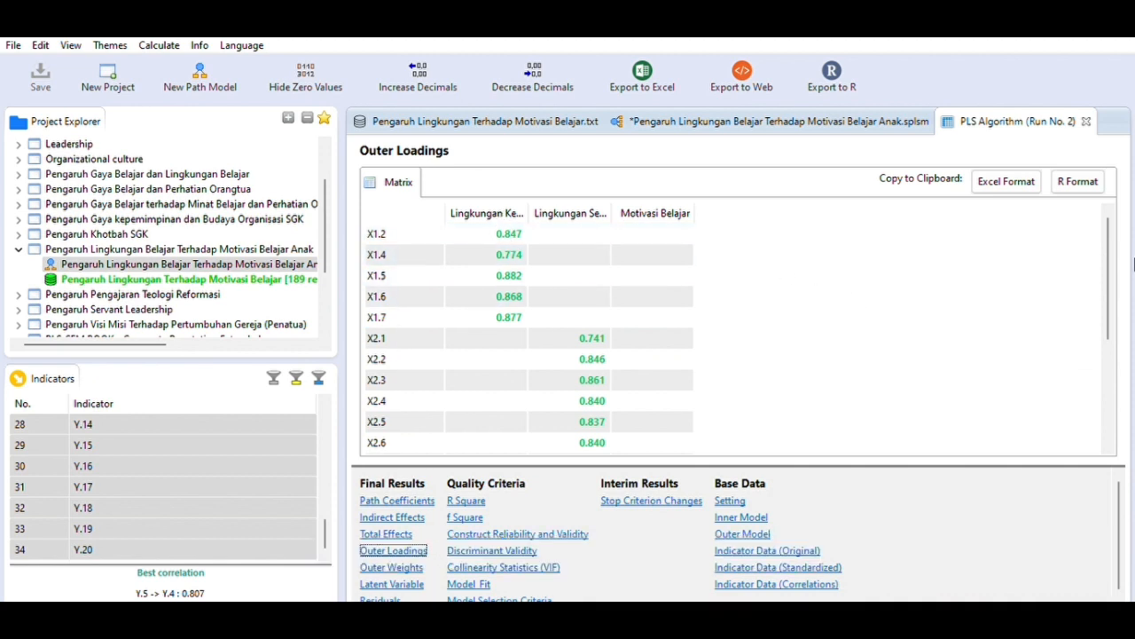
drag(1115, 248, 1118, 279)
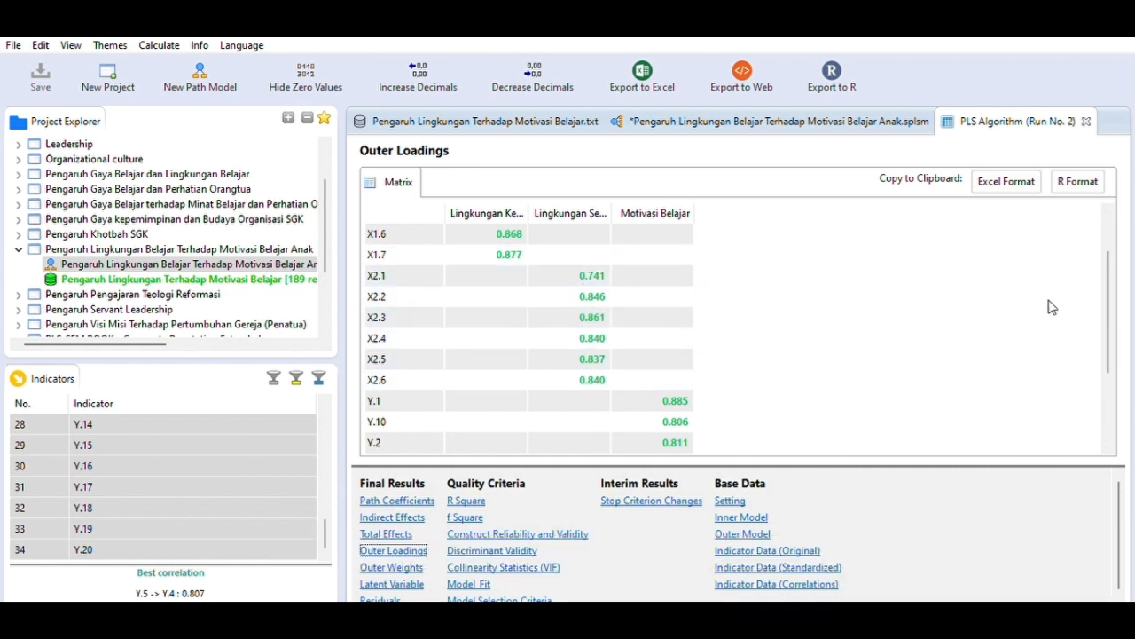
drag(1112, 291, 1115, 390)
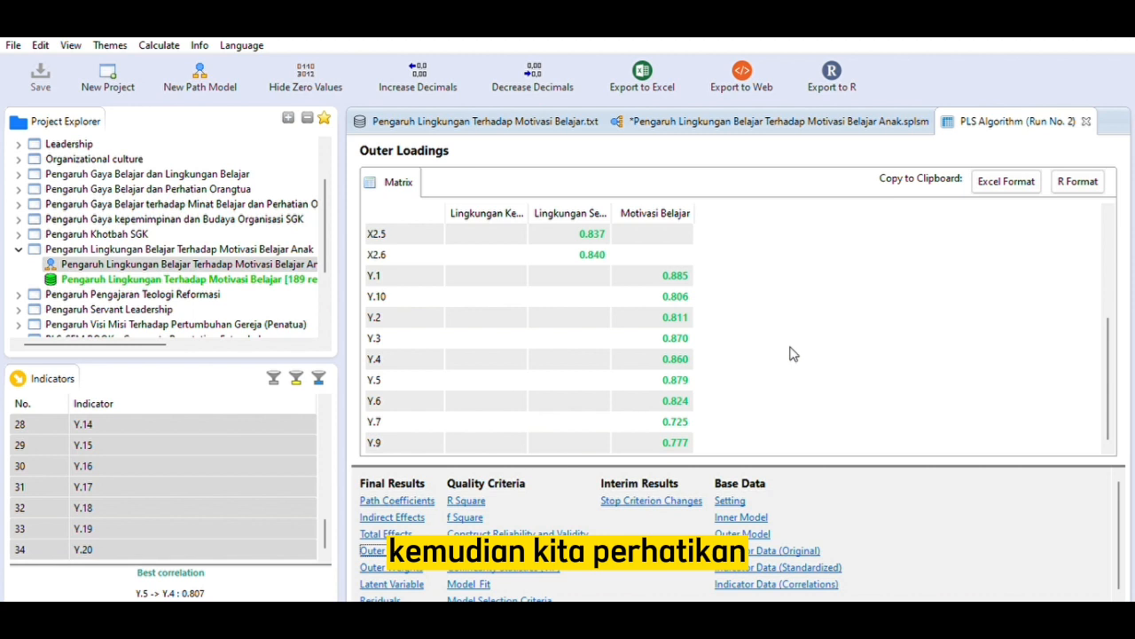
- Open the Construct Reliability and Validity results and widen the Cronbach's Alpha, Composite Reliability and Average Variance Extracted columns
click(557, 527)
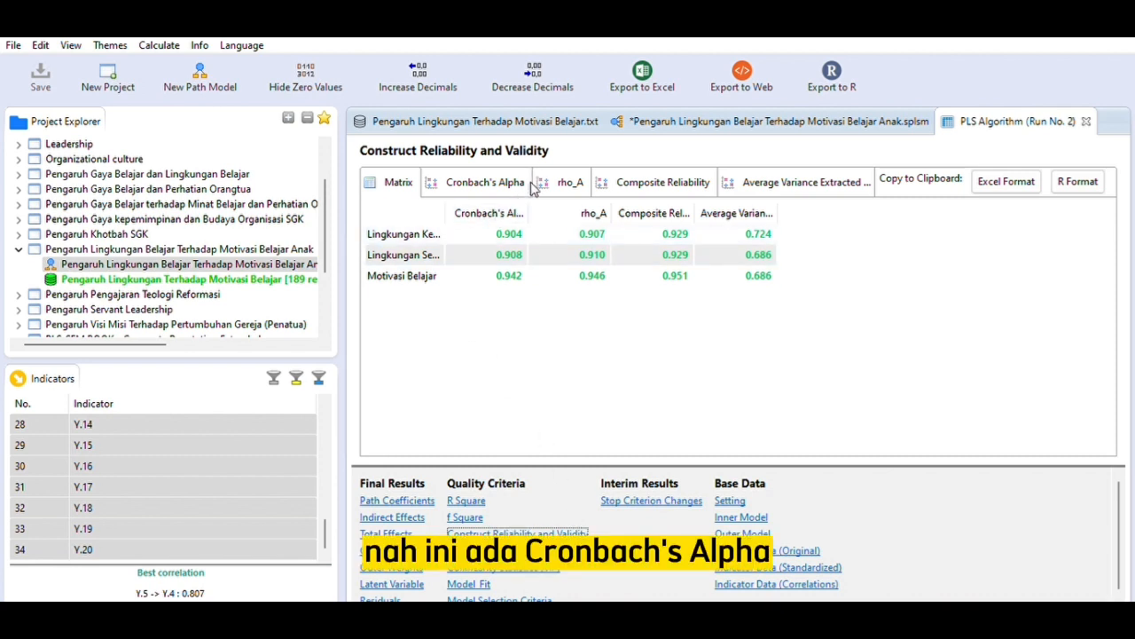
drag(534, 197, 567, 198)
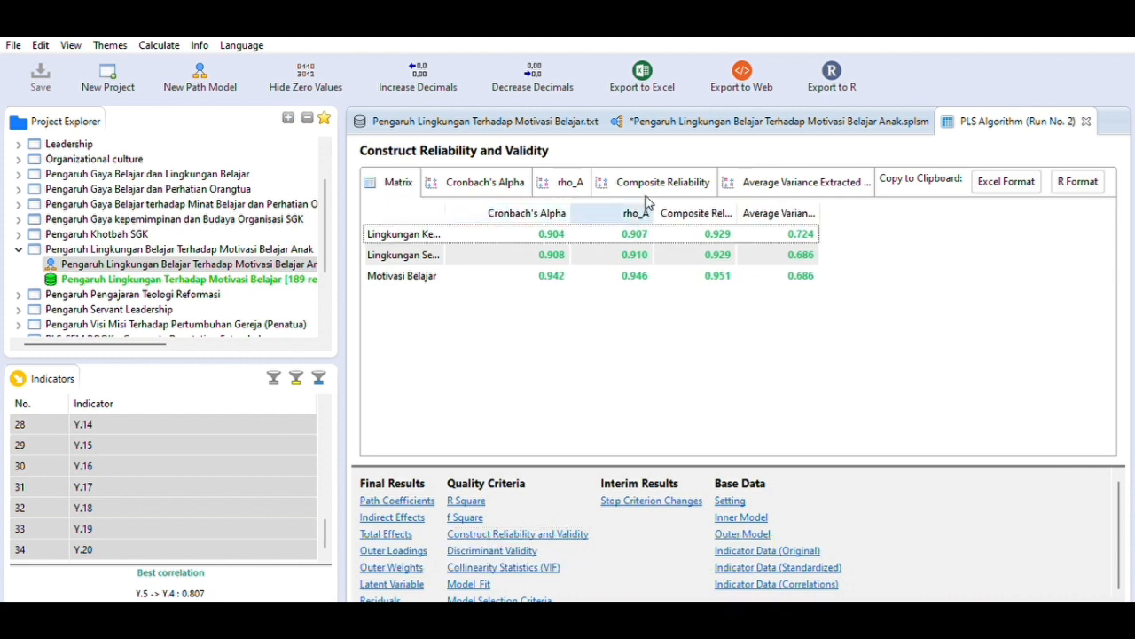
drag(734, 206, 777, 205)
drag(858, 205, 901, 213)
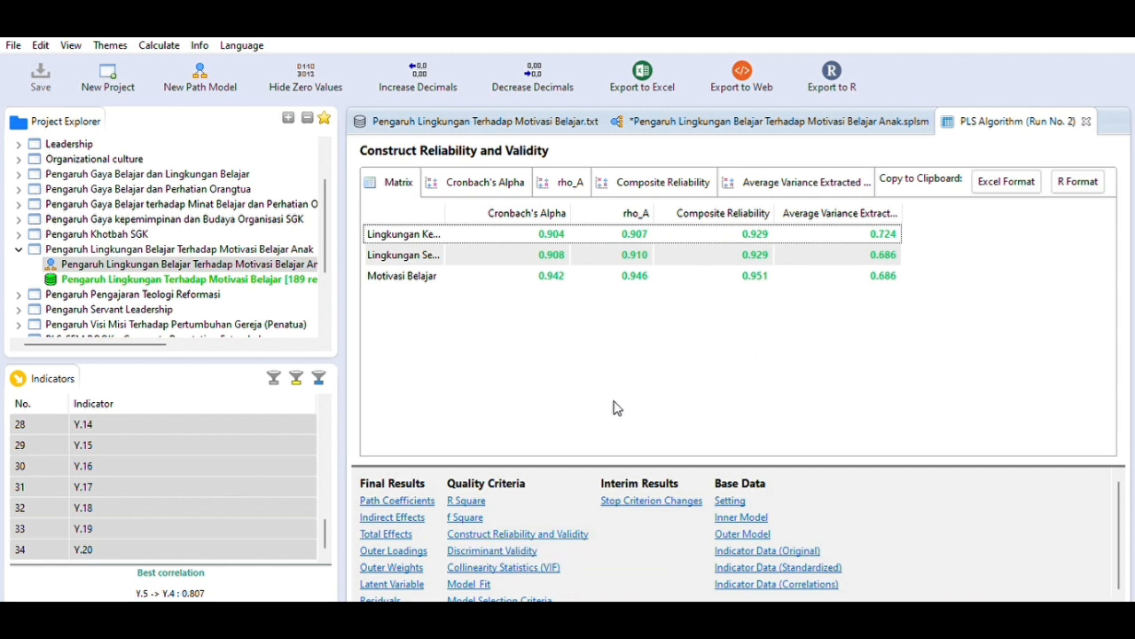
- Check the Fornell-Larcker criterion under Discriminant Validity against the indicator loadings shown in the path model
click(520, 549)
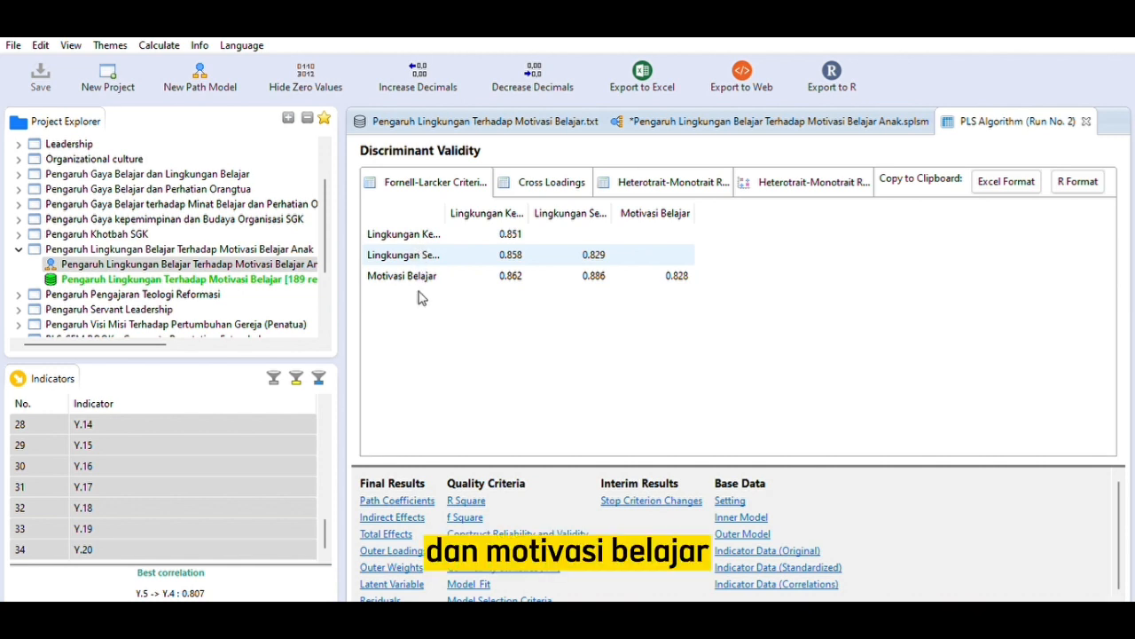
click(674, 120)
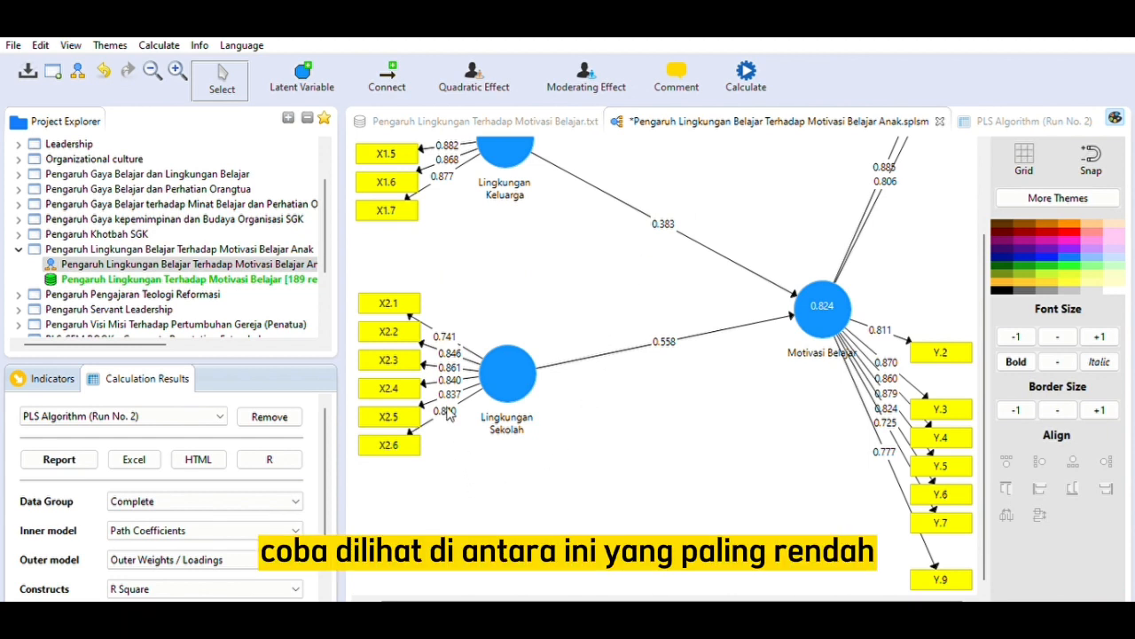
click(395, 295)
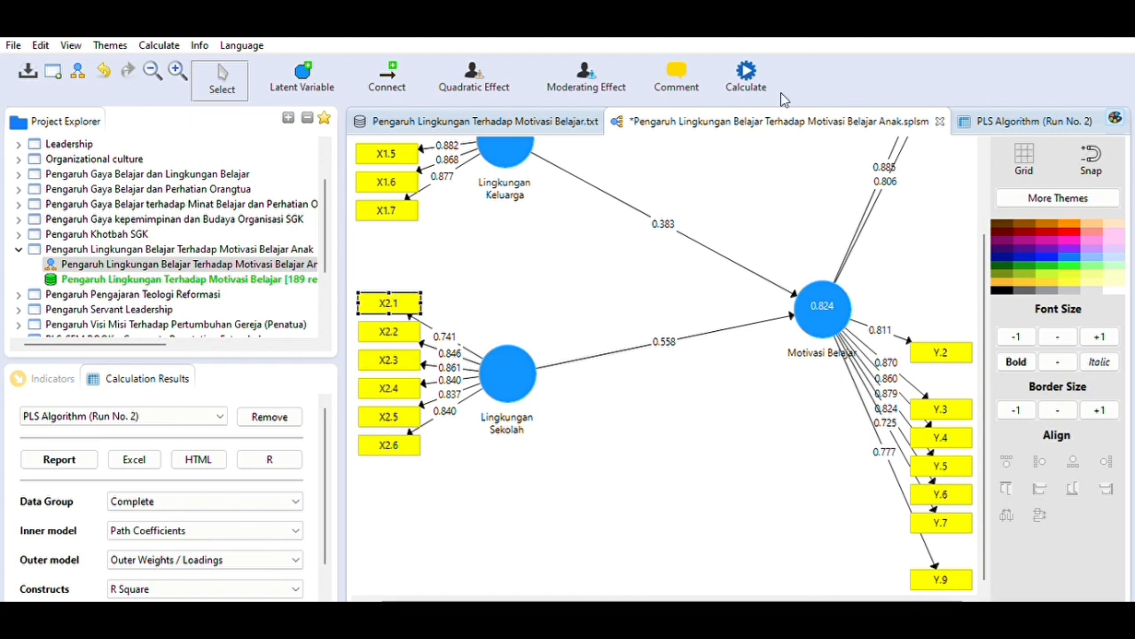
click(986, 118)
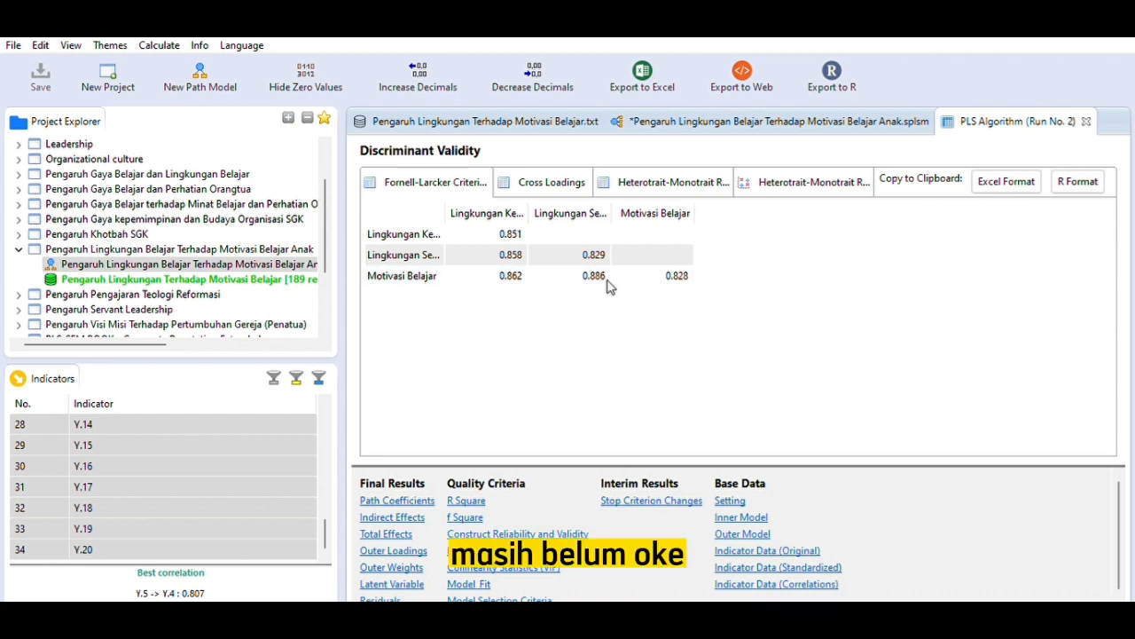
- Delete indicator X2.1 from Lingkungan Sekolah and Y.6 from Motivasi Belajar, and recalculate the model with the PLS Algorithm
click(708, 119)
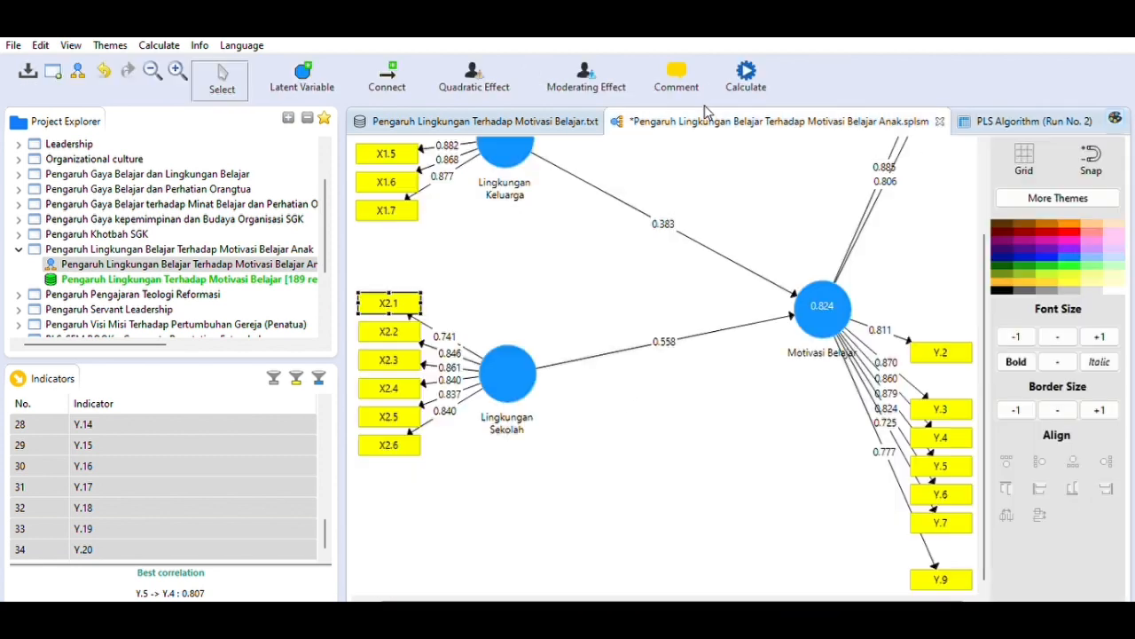
click(410, 304)
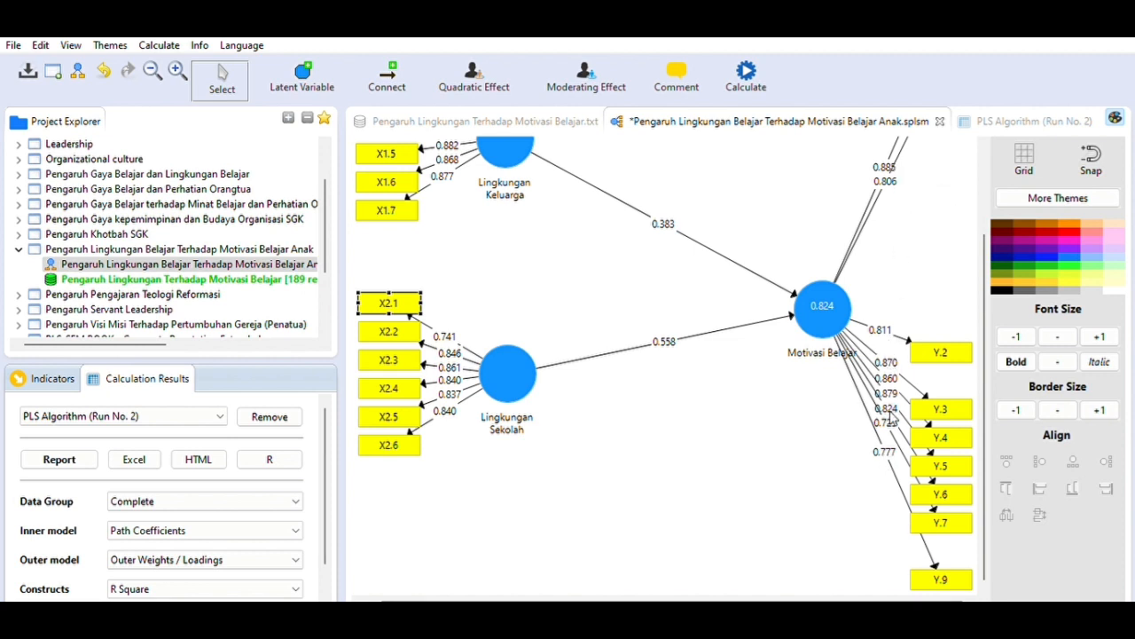
ctrl+click(941, 484)
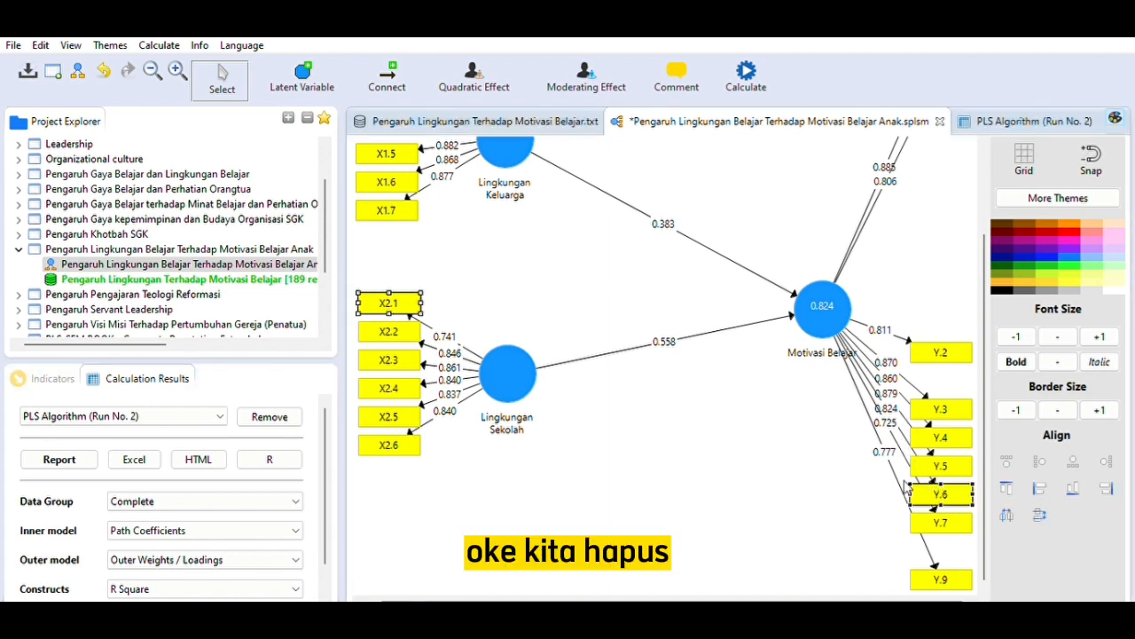
key(Delete)
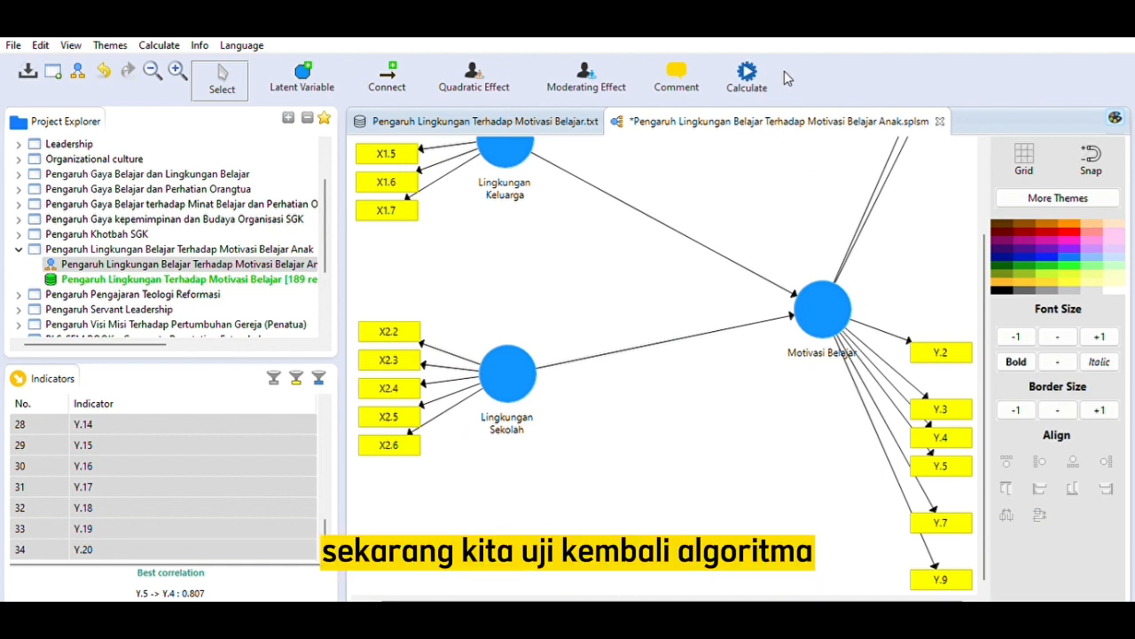
click(959, 497)
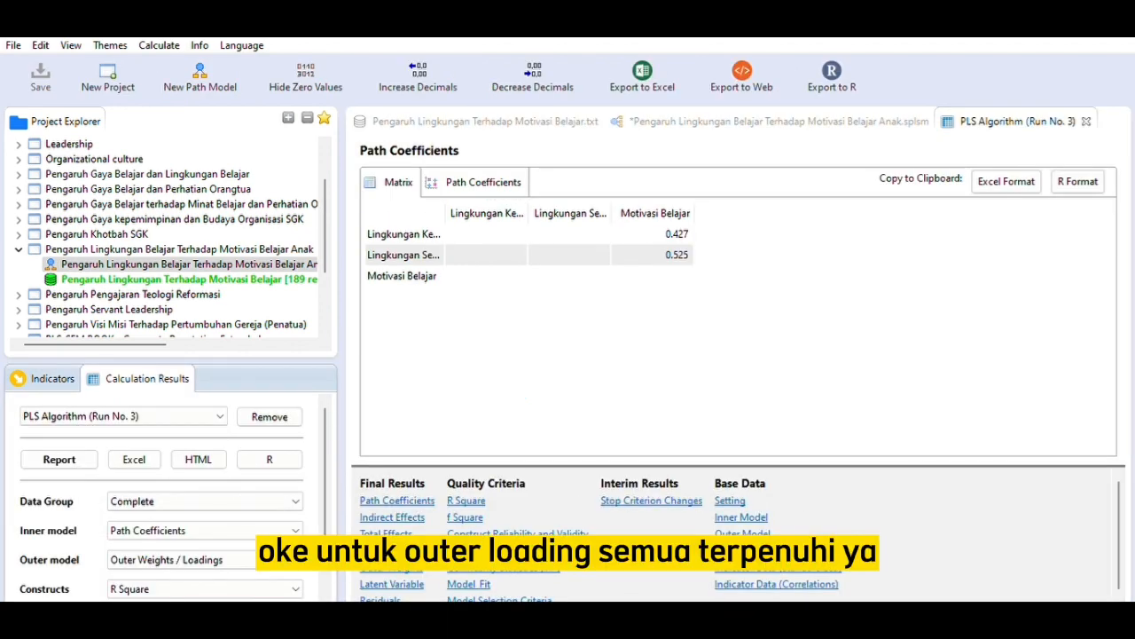
- Review the new run's outer loadings, construct reliability and validity, and Fornell-Larcker discriminant validity
click(401, 550)
scroll(494, 290, down, 3)
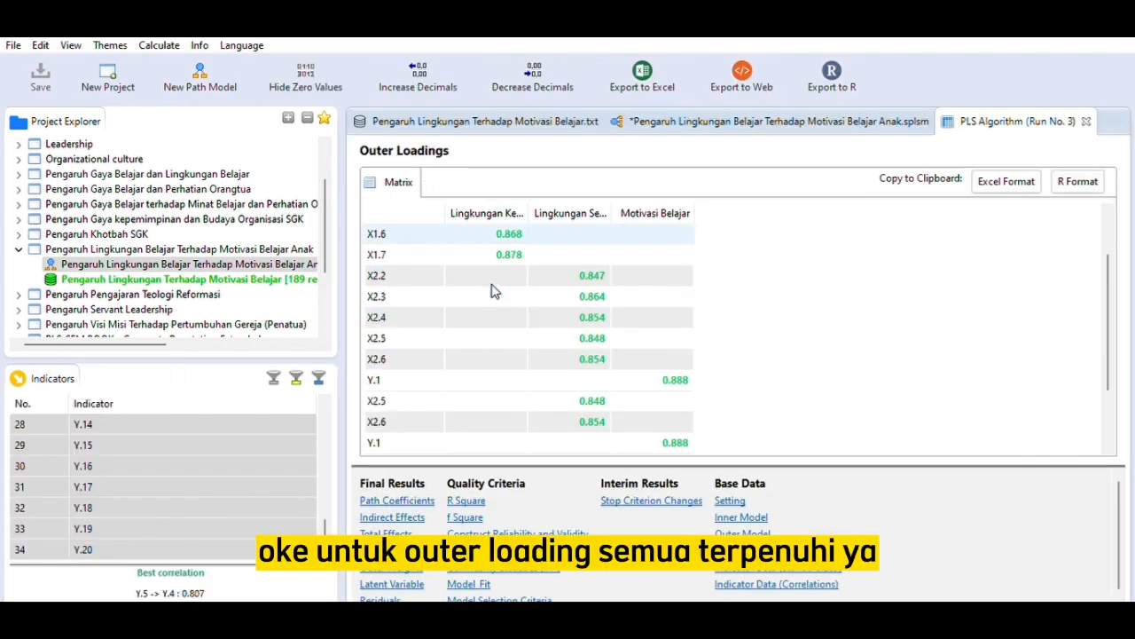
click(520, 530)
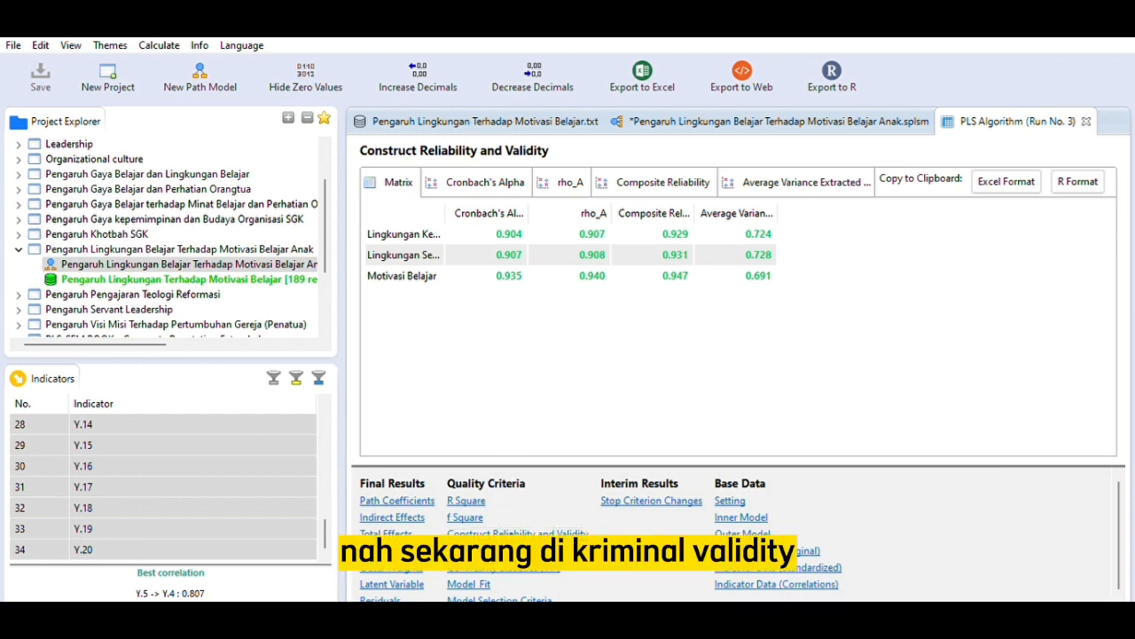
click(497, 550)
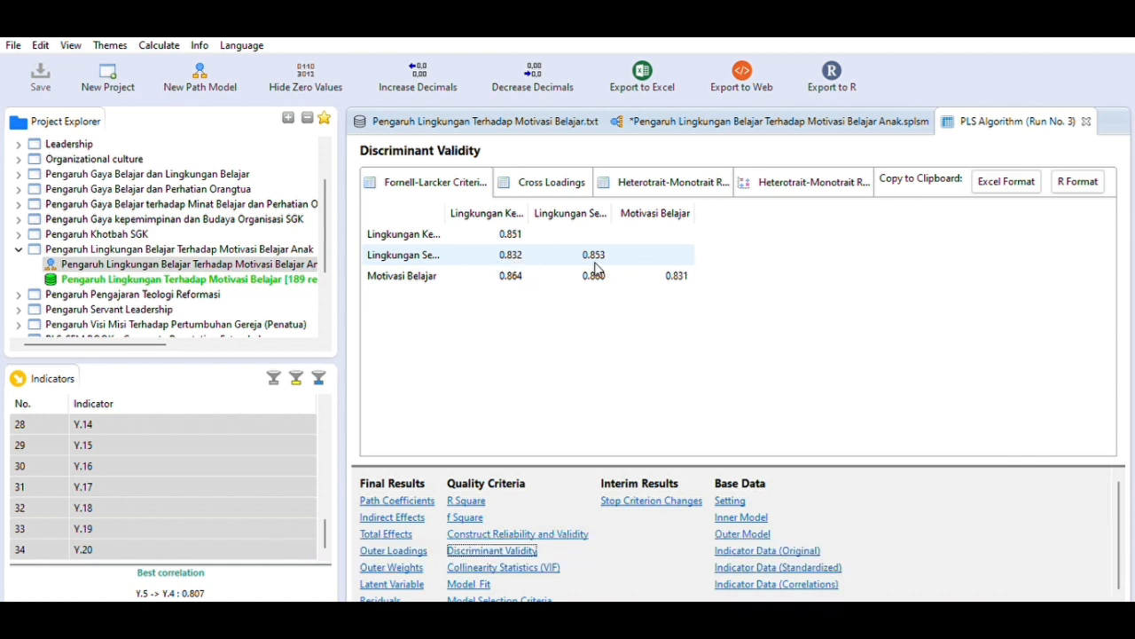
- Delete indicator Y.7 from the Motivasi Belajar construct and recalculate the model with the PLS Algorithm
click(774, 120)
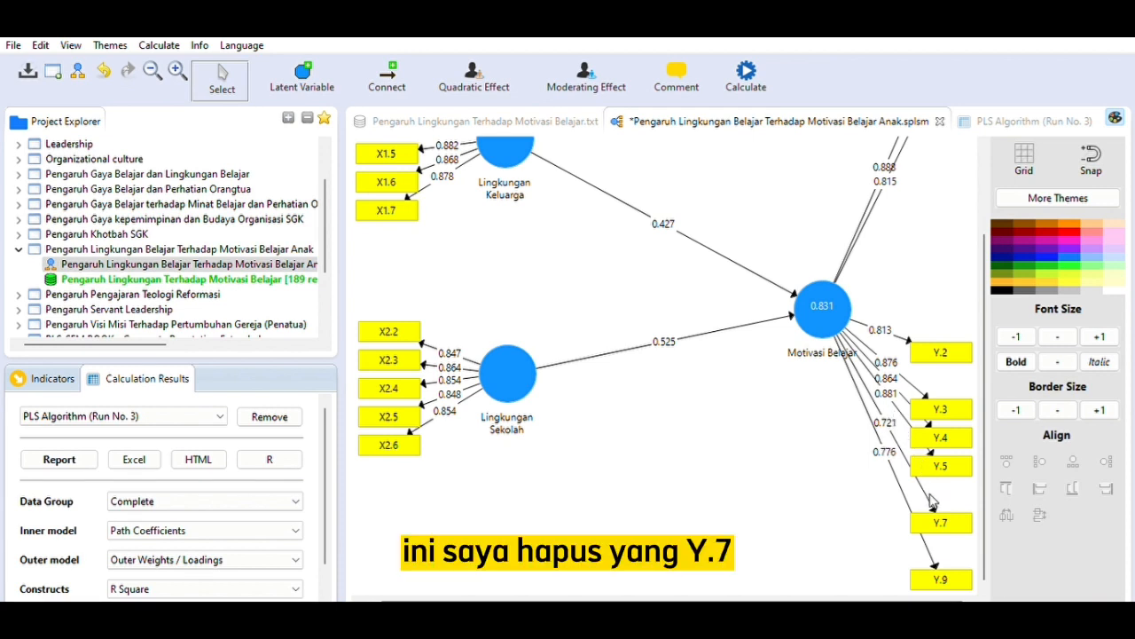
click(942, 519)
key(Delete)
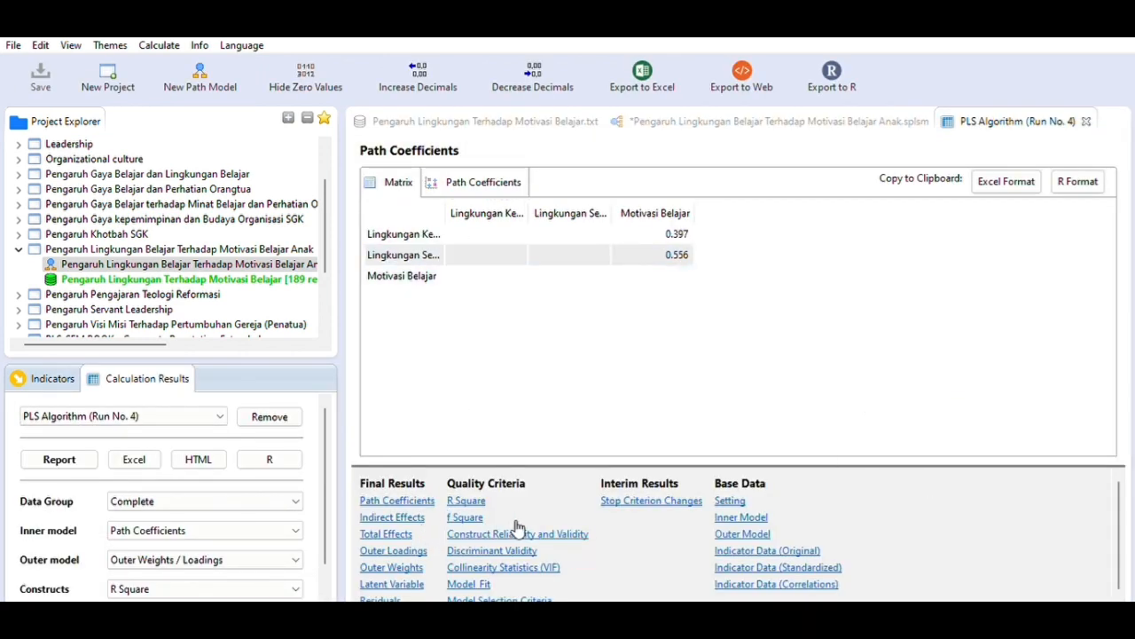
- Check the Fornell-Larcker criterion of this run, delete indicator Y.9 from Motivasi Belajar, and recalculate with the PLS Algorithm
click(492, 550)
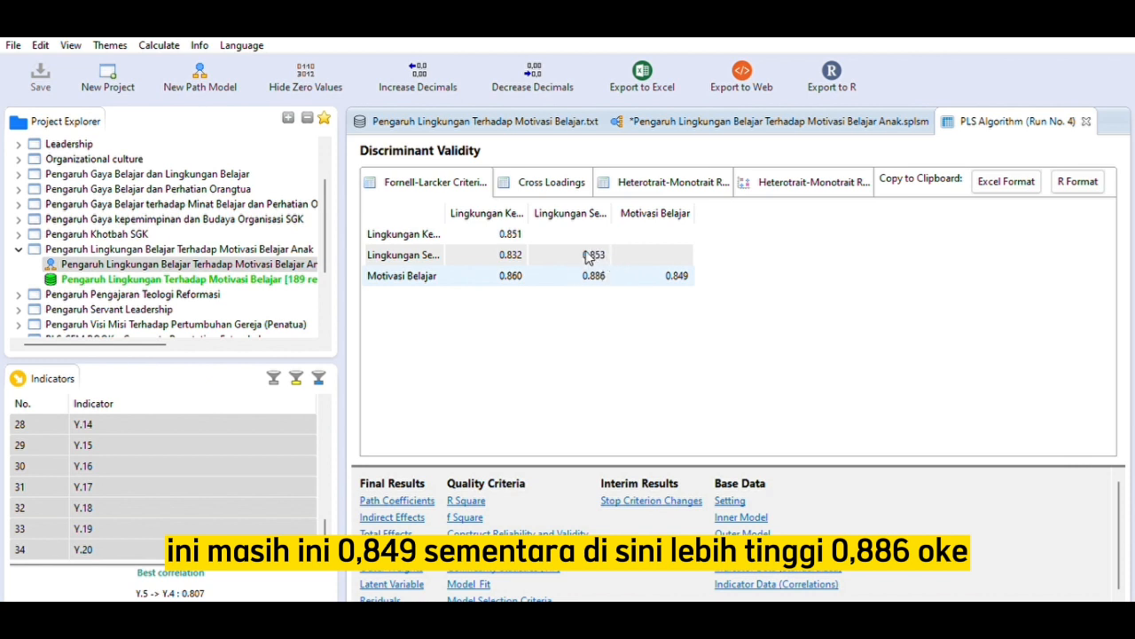
click(823, 114)
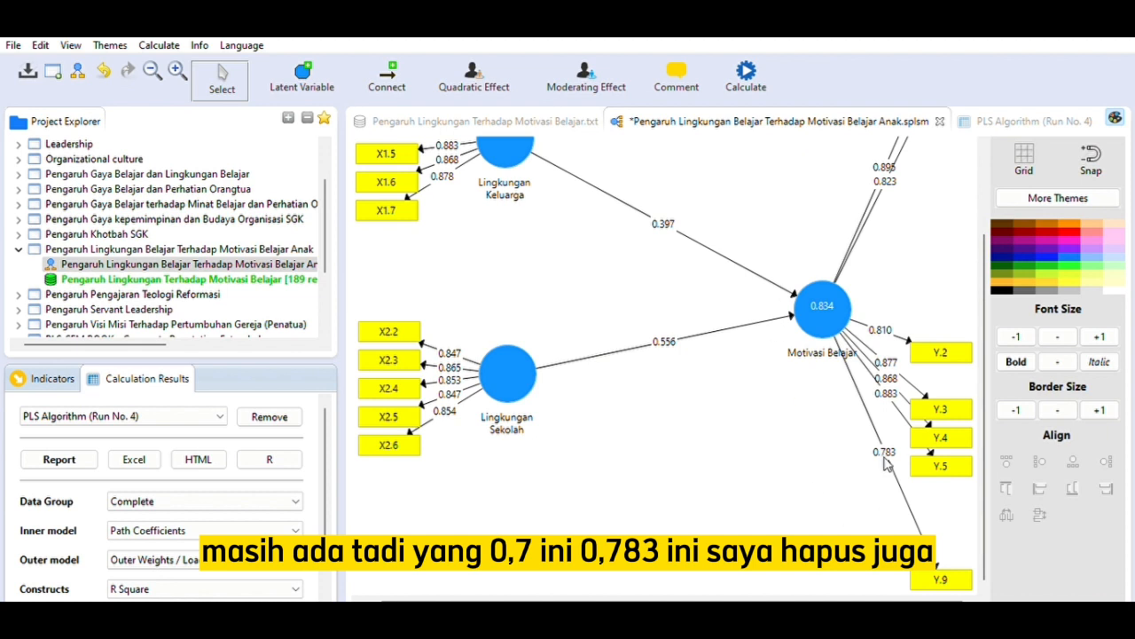
click(956, 573)
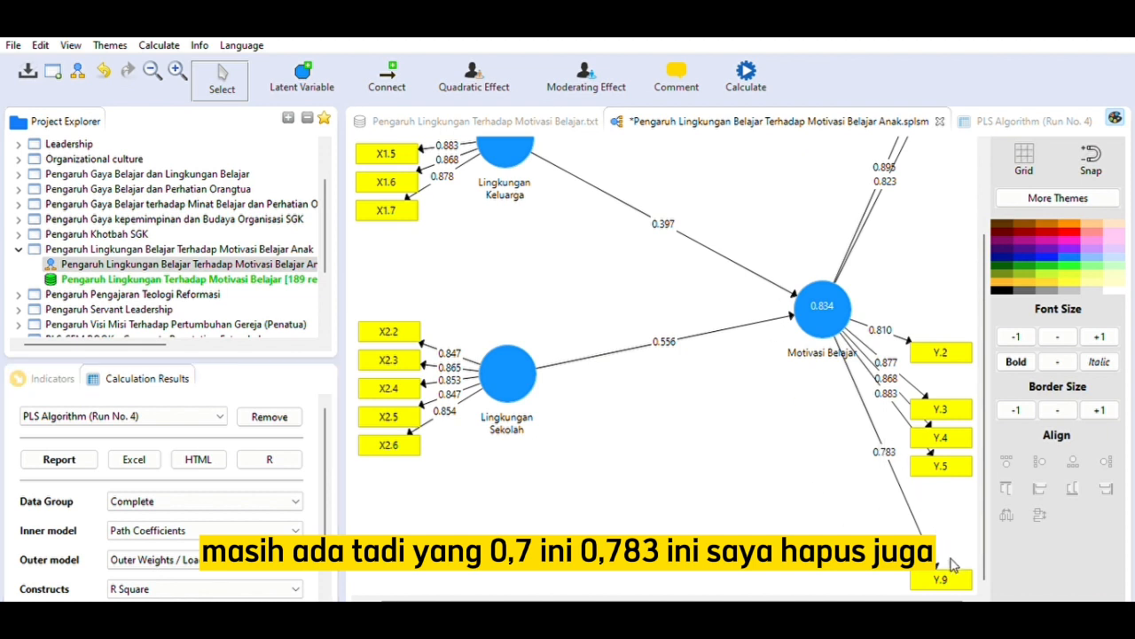
key(Delete)
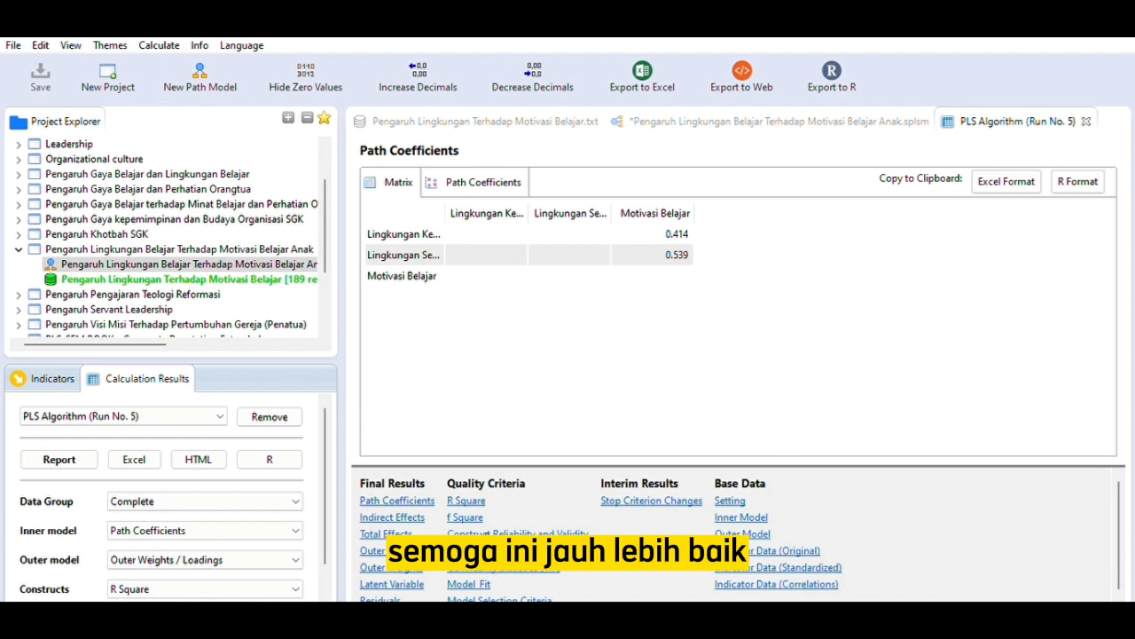
- Recheck the discriminant validity of the new run, delete indicator Y.2 from Motivasi Belajar, and recalculate with the PLS Algorithm
click(491, 550)
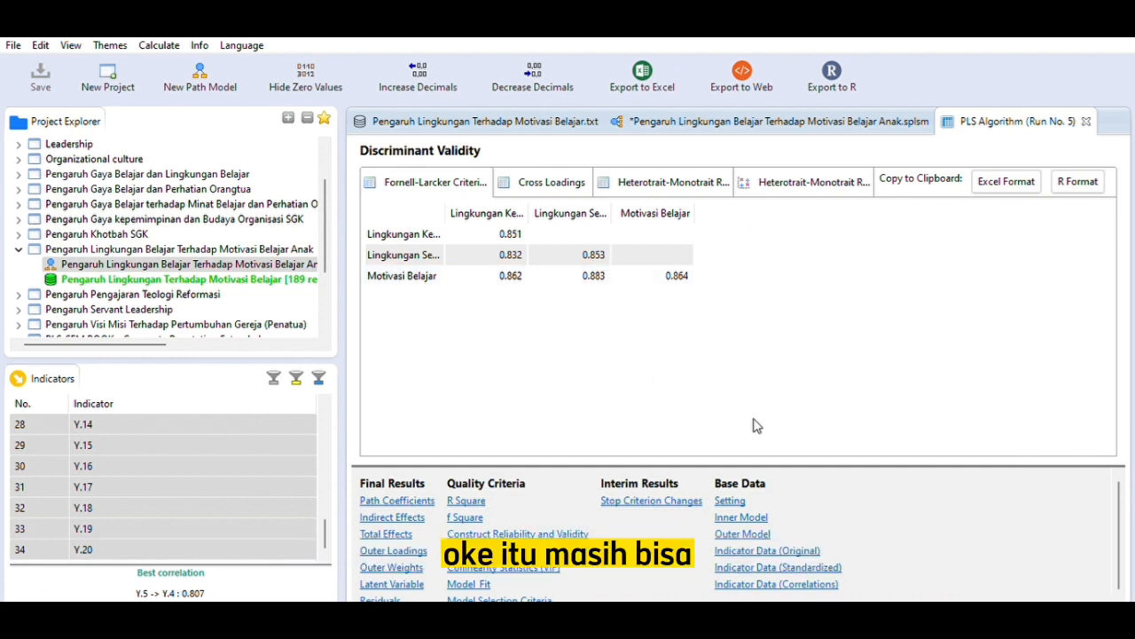
click(803, 124)
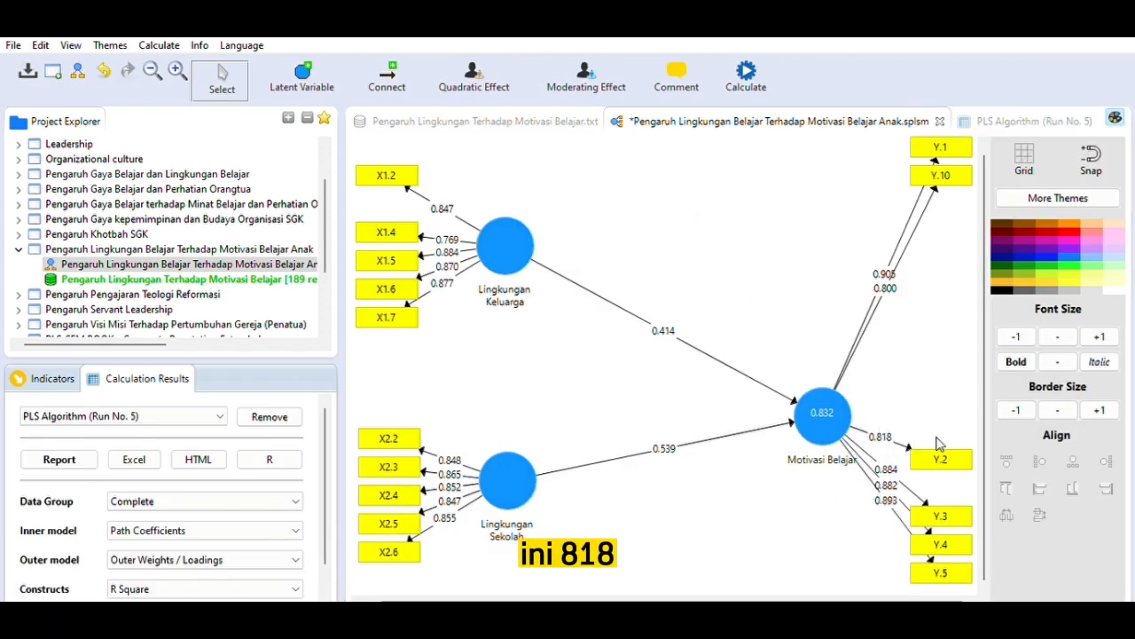
click(958, 458)
key(Delete)
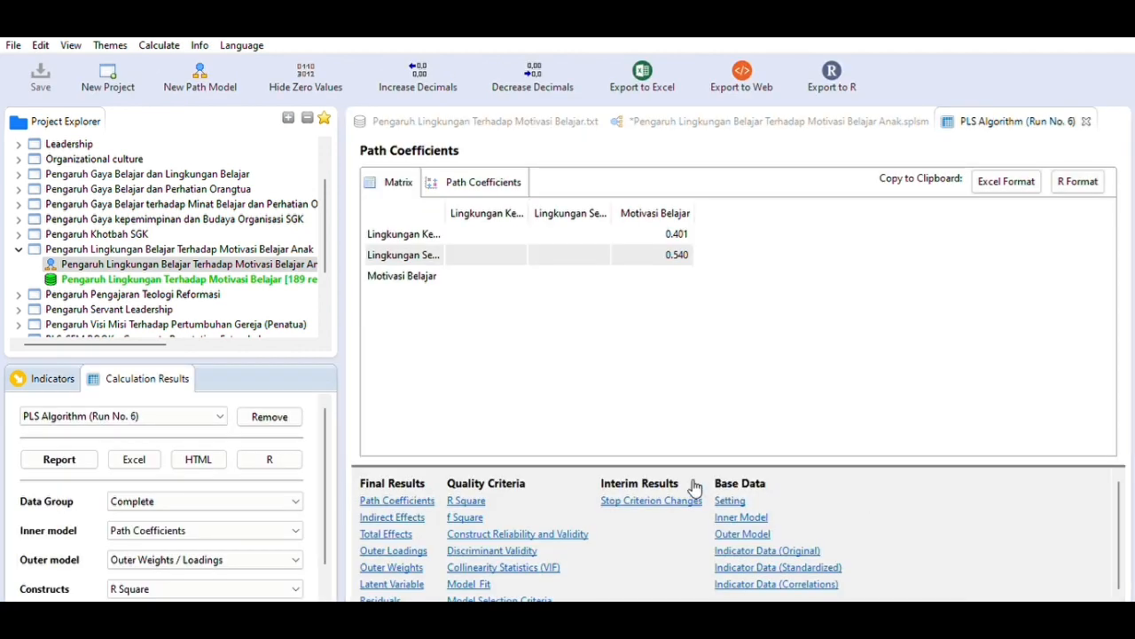
- Review the recalculated model's Fornell-Larcker criterion, the outer VIF values of all indicators, and the R Square of Motivasi Belajar
click(492, 550)
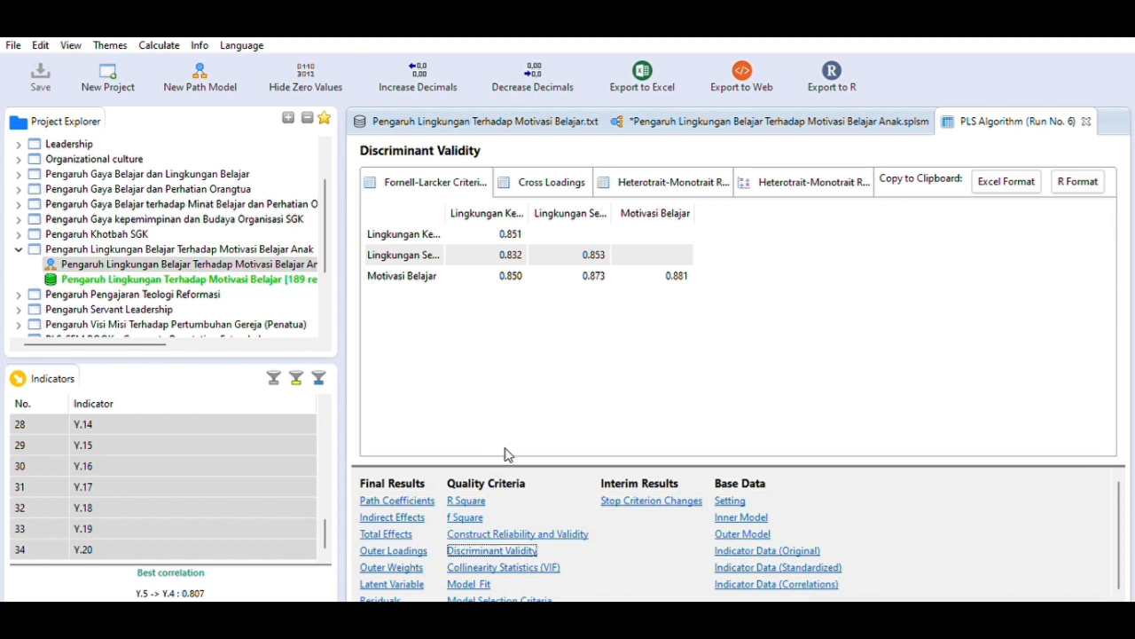
click(545, 567)
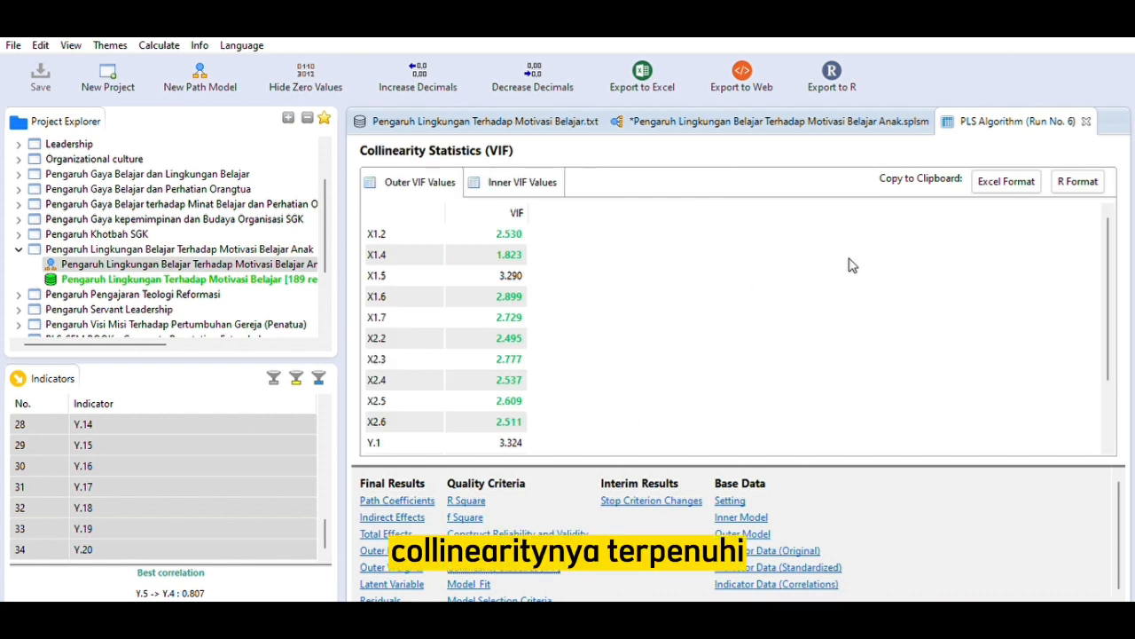
scroll(1103, 293, down, 2)
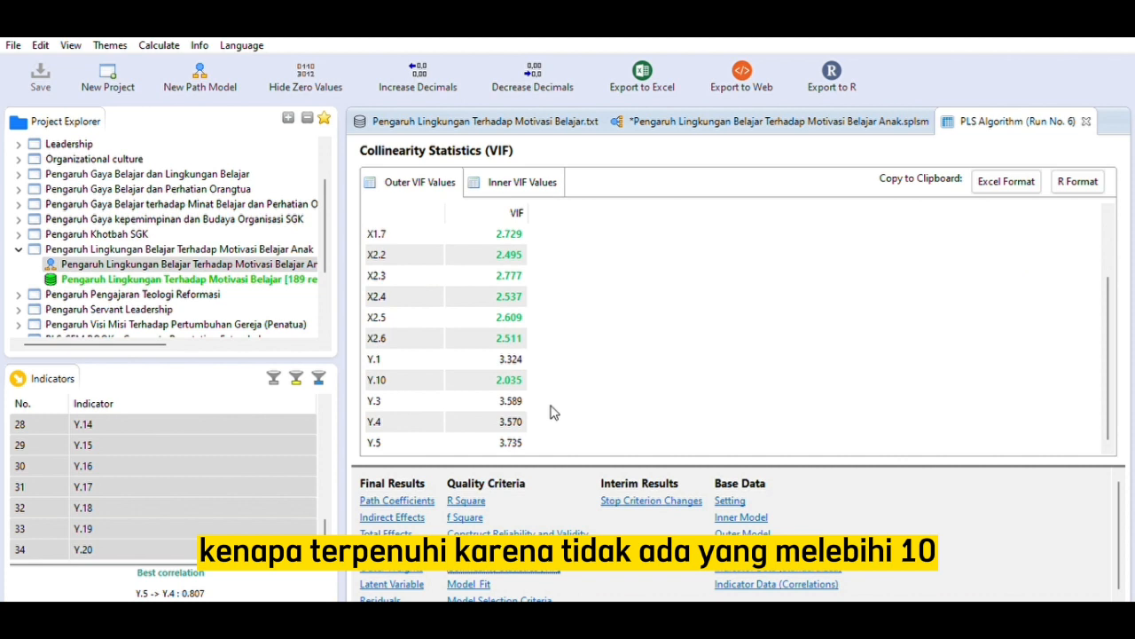
scroll(555, 398, up, 2)
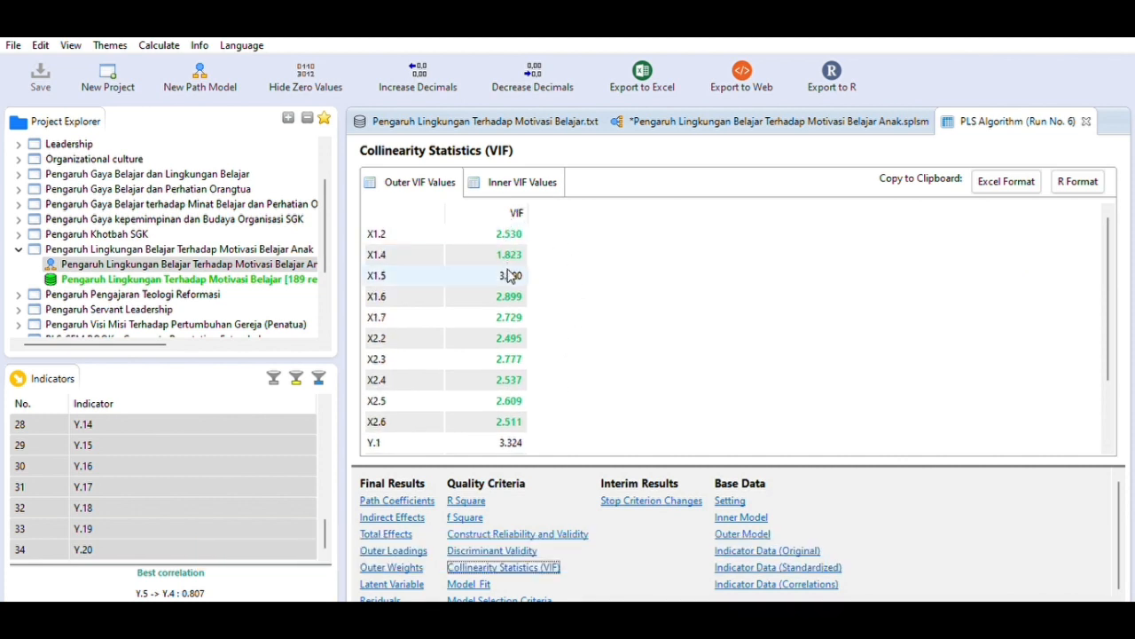
scroll(521, 409, down, 2)
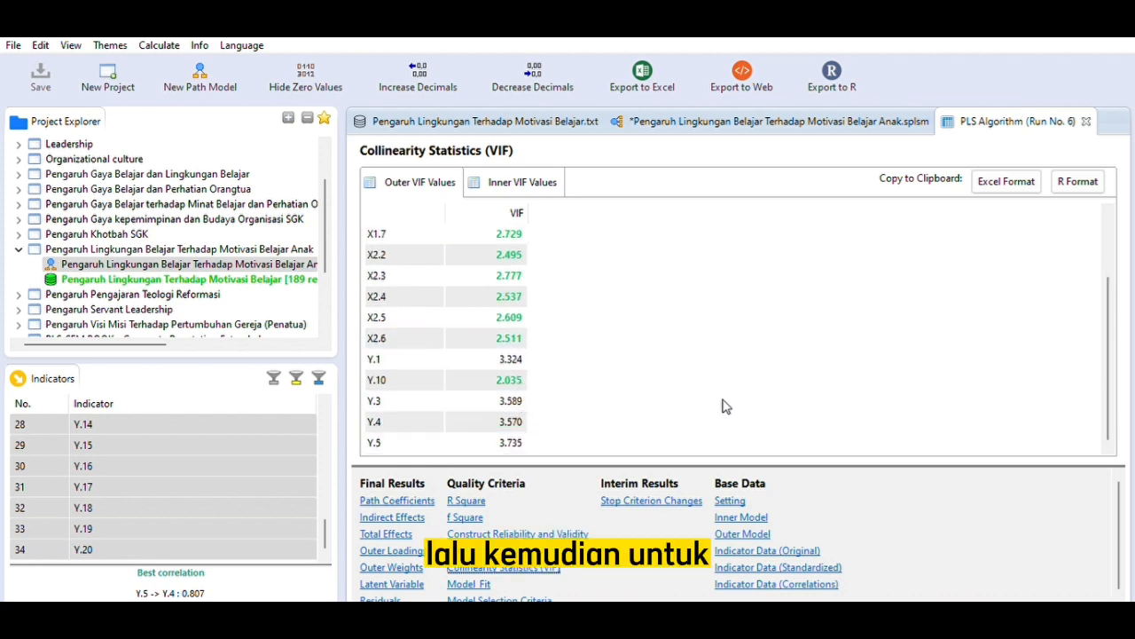
click(470, 500)
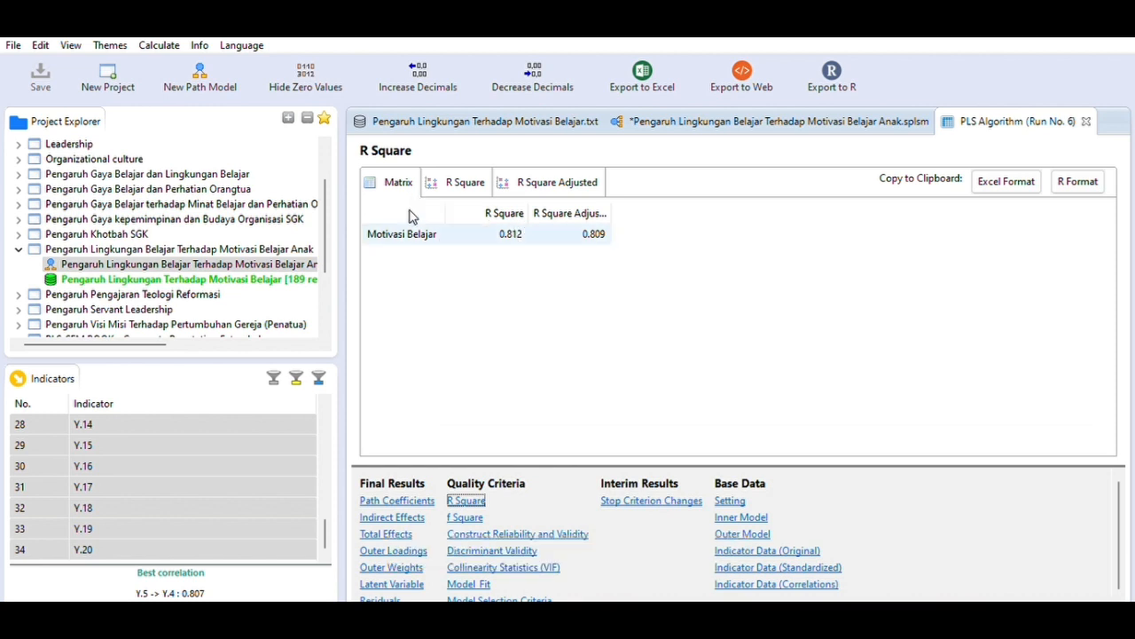
drag(487, 205, 501, 205)
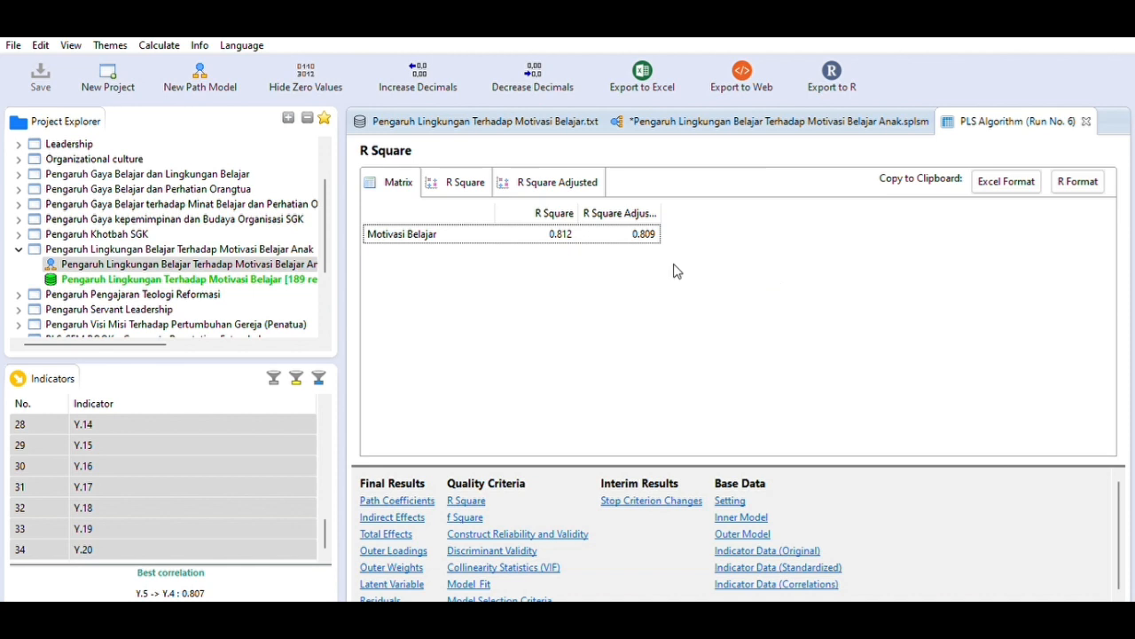
- In the path model, regroup the indicators of Motivasi Belajar in an even column to its right and close the gaps between Lingkungan Keluarga's indicators
click(744, 115)
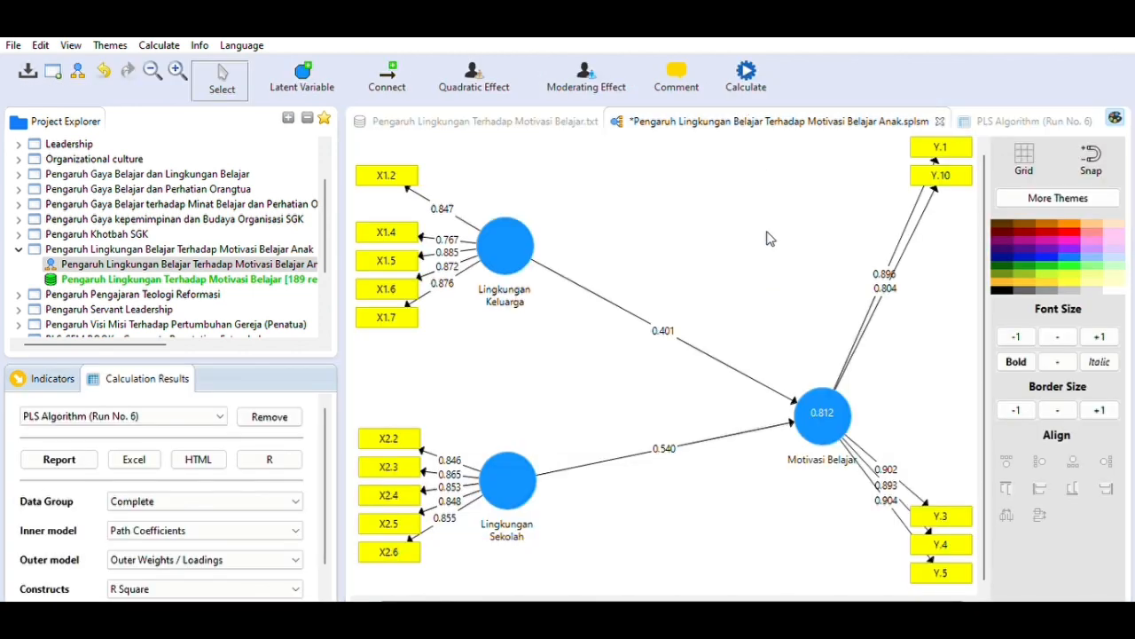
click(814, 407)
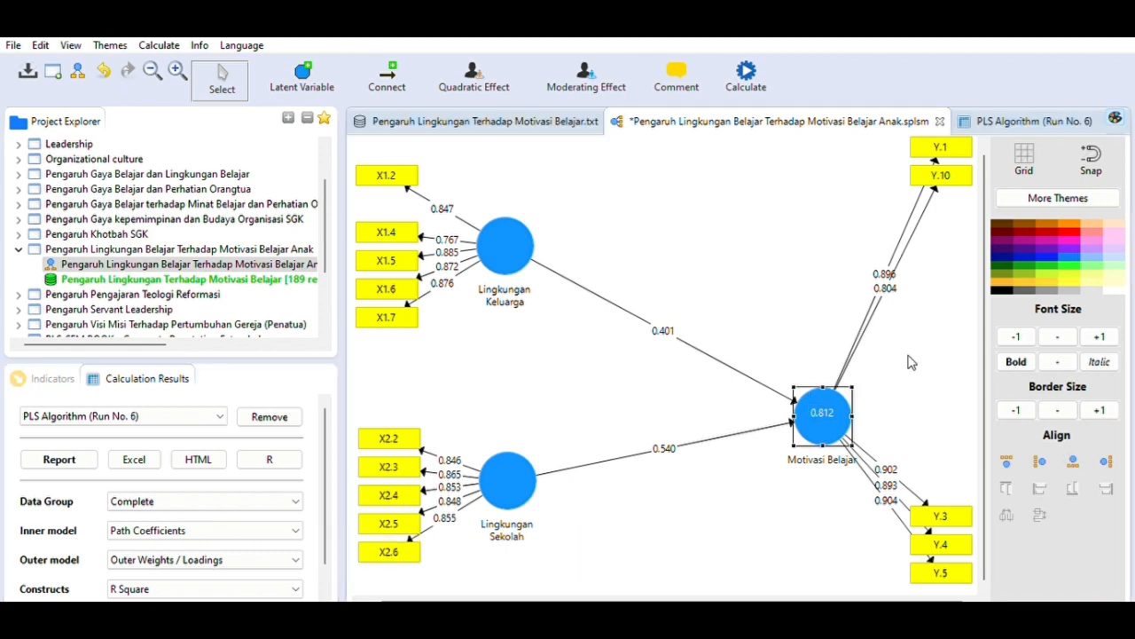
key(alt+r)
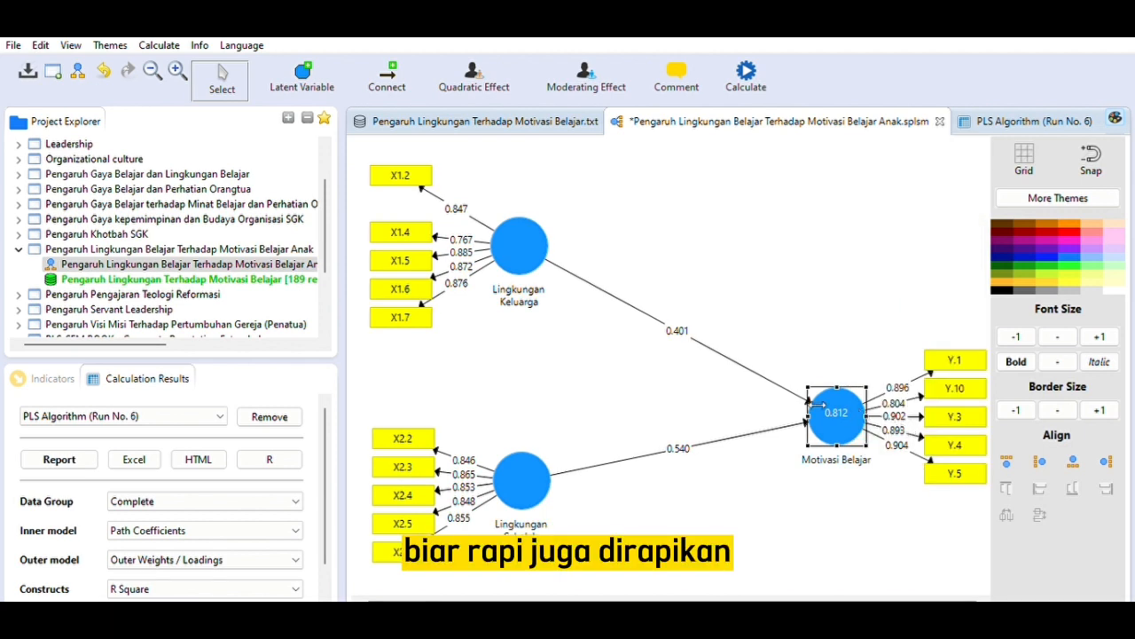
click(522, 234)
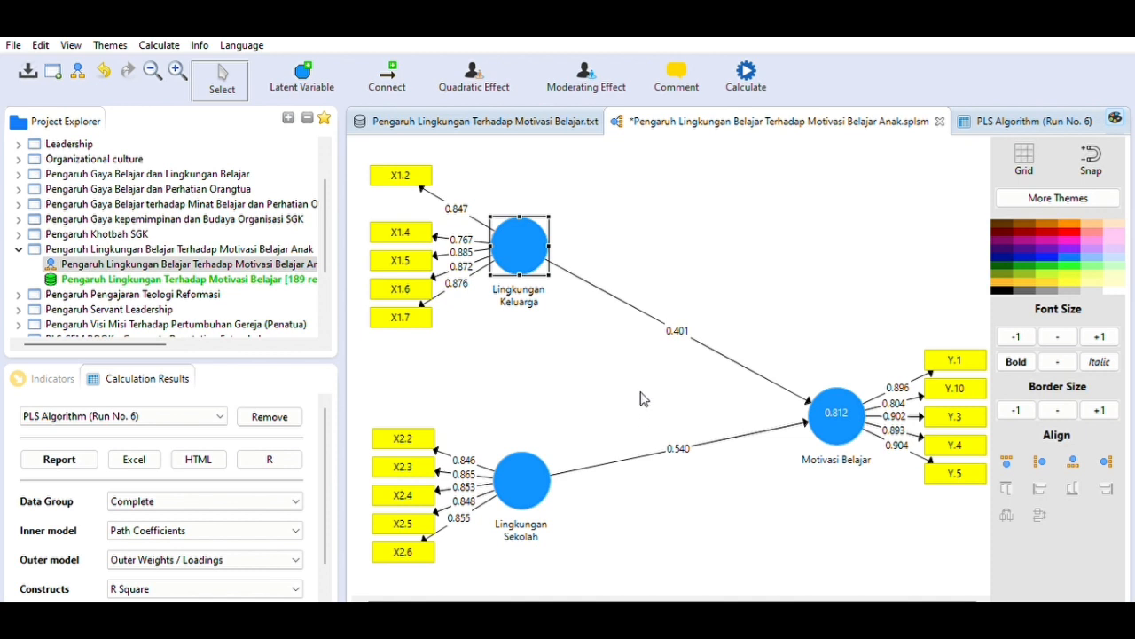
key(alt+r)
- Move Lingkungan Sekolah up beneath Lingkungan Keluarga, and move Motivasi Belajar closer to them at a height midway between the two constructs
drag(536, 469, 527, 403)
key(alt+r)
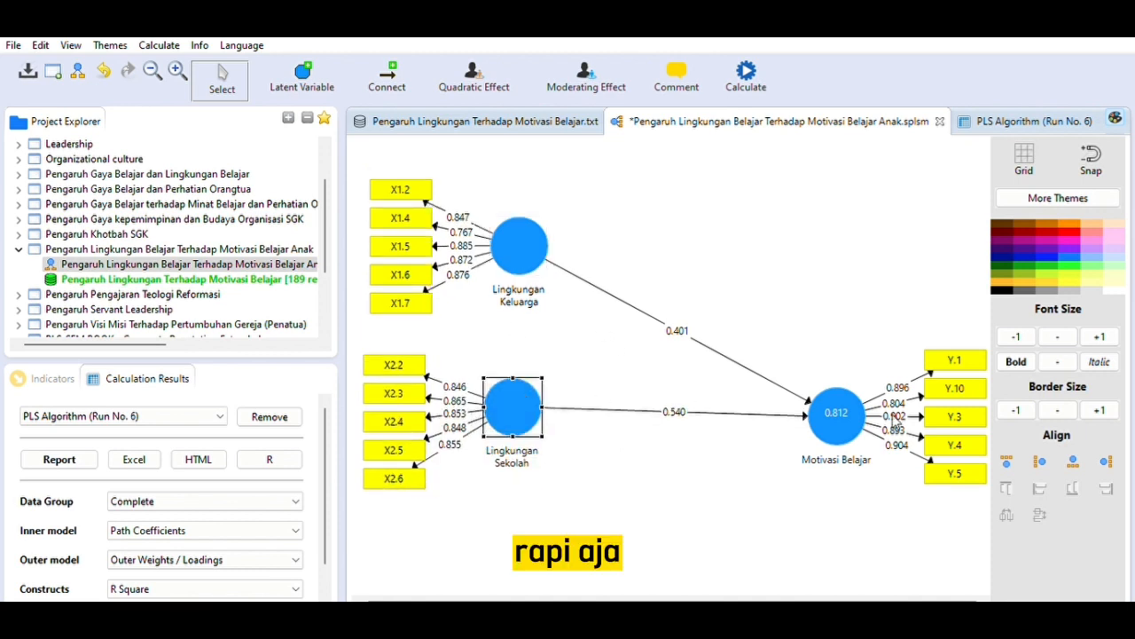
drag(840, 407, 721, 347)
key(alt+r)
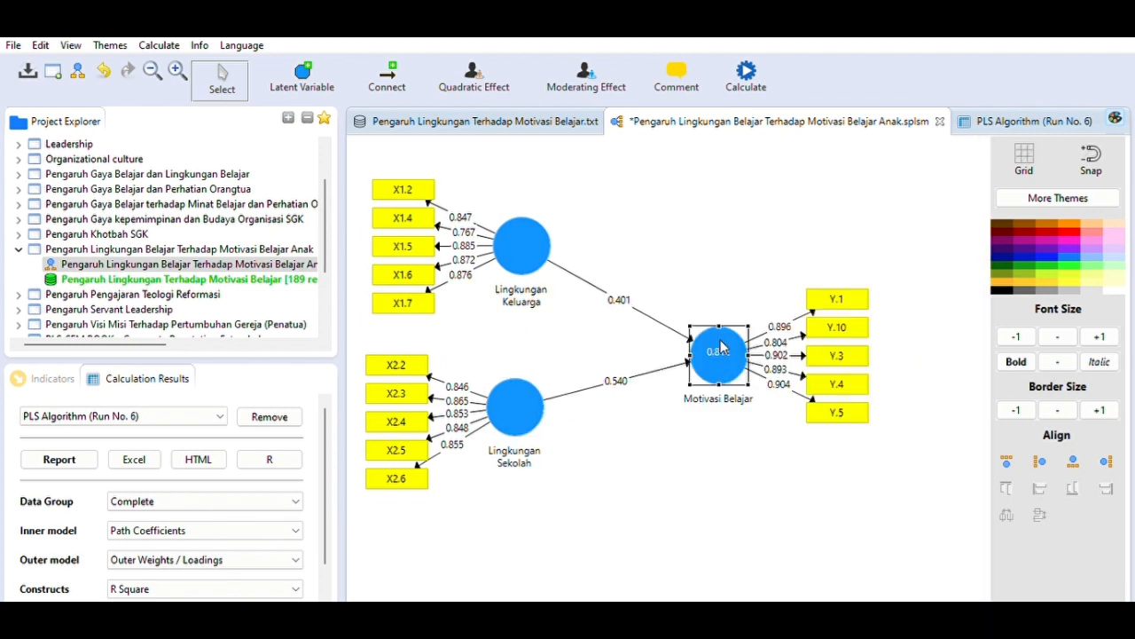
click(511, 397)
drag(511, 396, 516, 394)
click(714, 480)
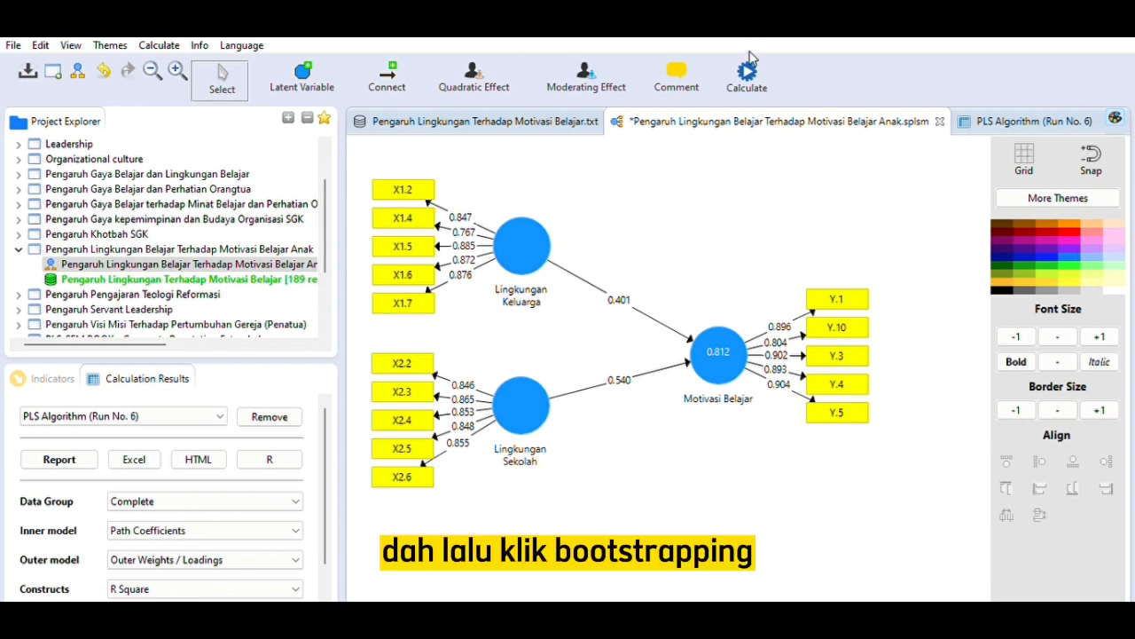
- Run the Bootstrapping calculation on the path model and open its path coefficients
click(785, 82)
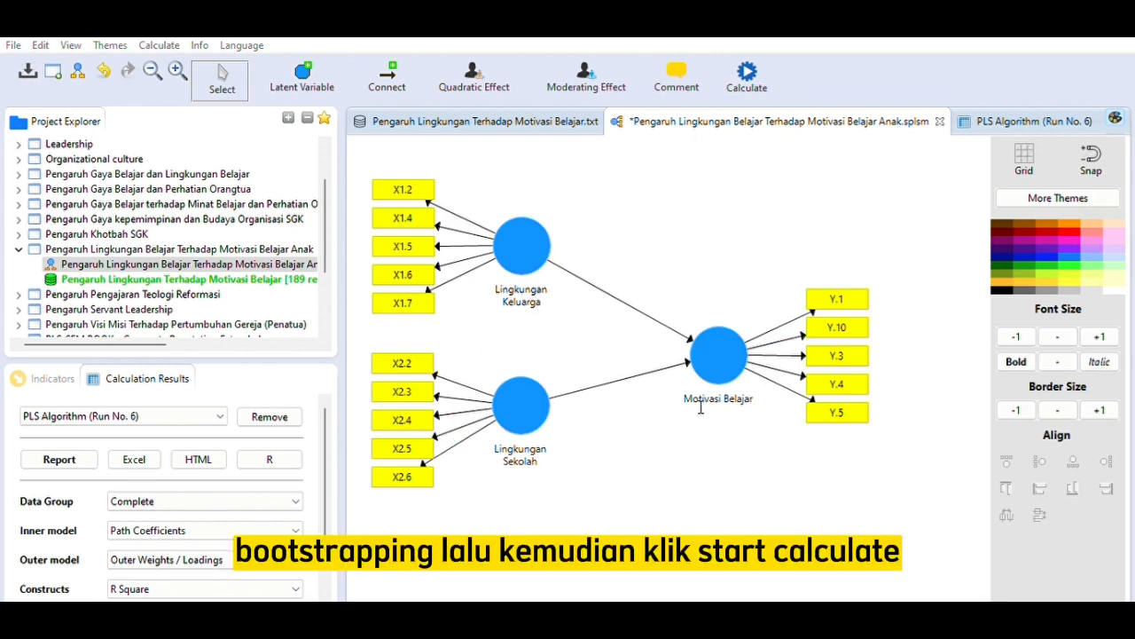
click(985, 498)
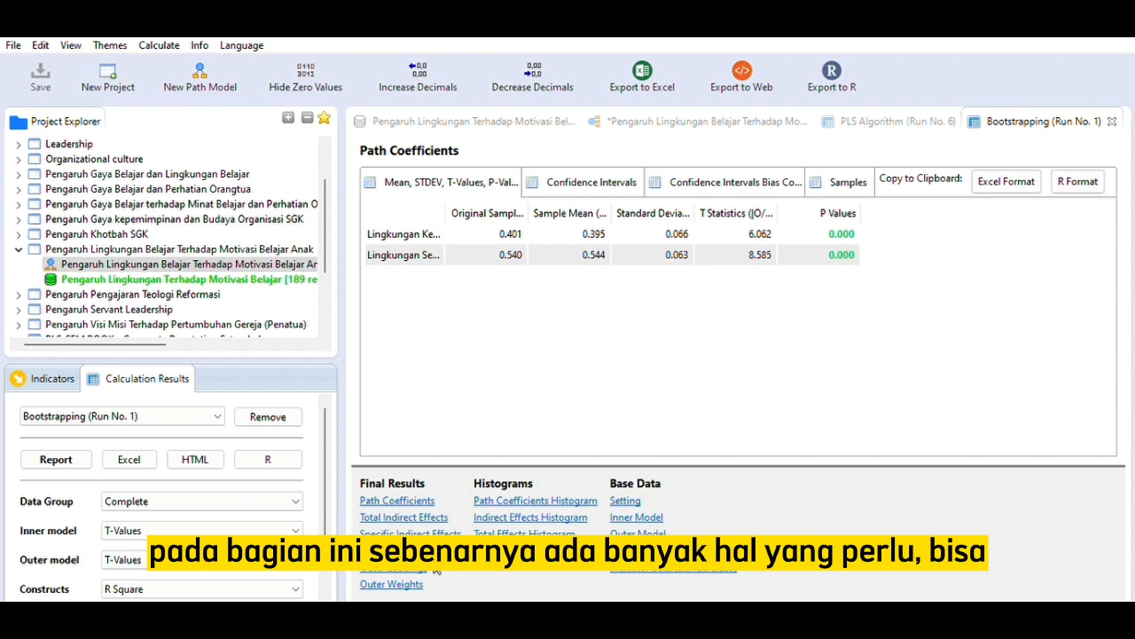
click(419, 494)
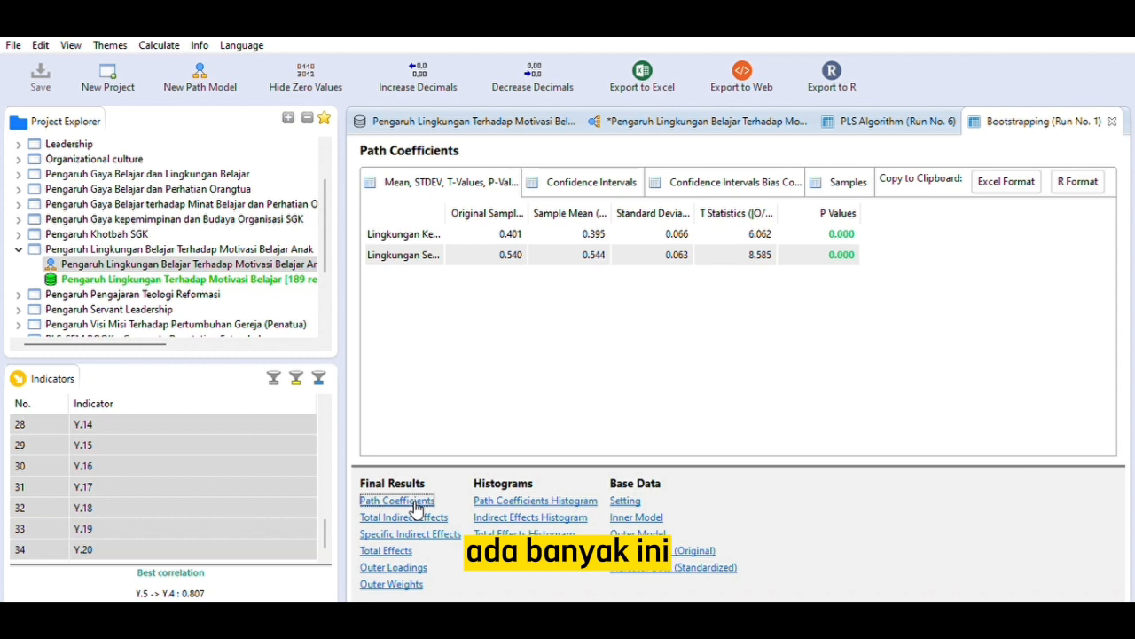
- Look through the bootstrapping report's indirect and total effects, outer loadings and weights, and the path coefficient, indirect and total effects histograms
click(416, 514)
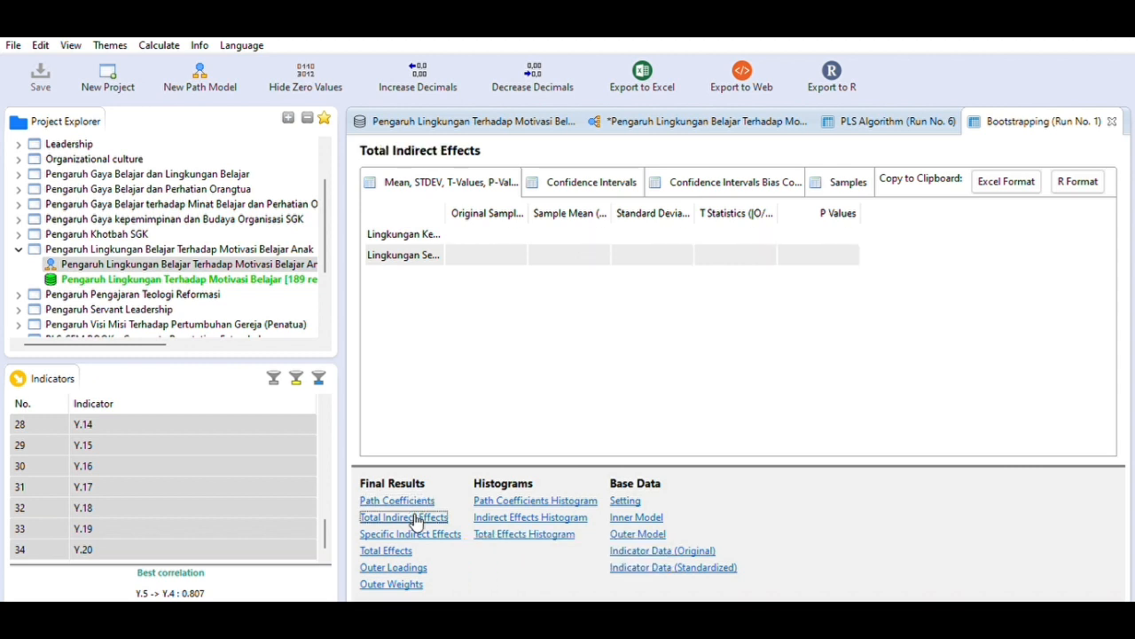
click(417, 532)
click(389, 550)
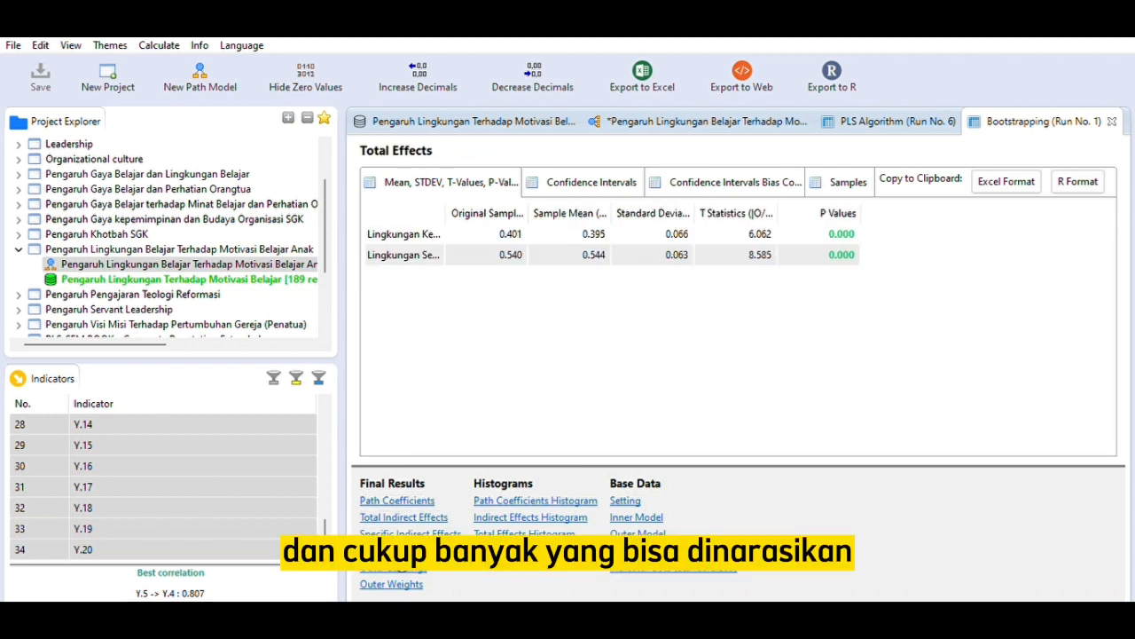
click(392, 568)
click(404, 582)
click(502, 496)
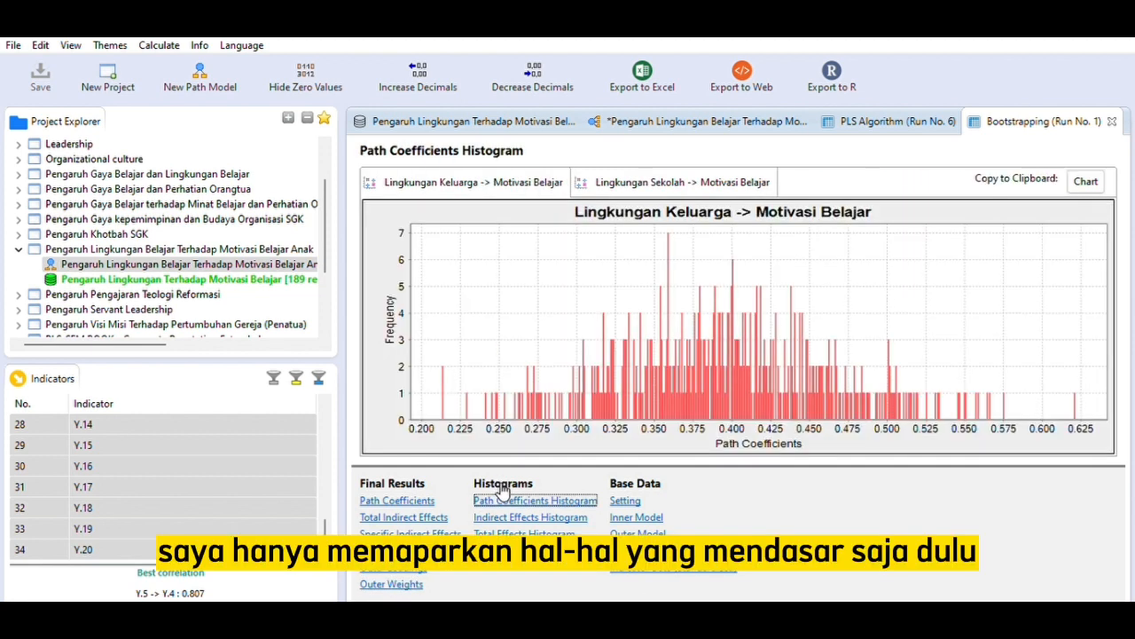
click(523, 517)
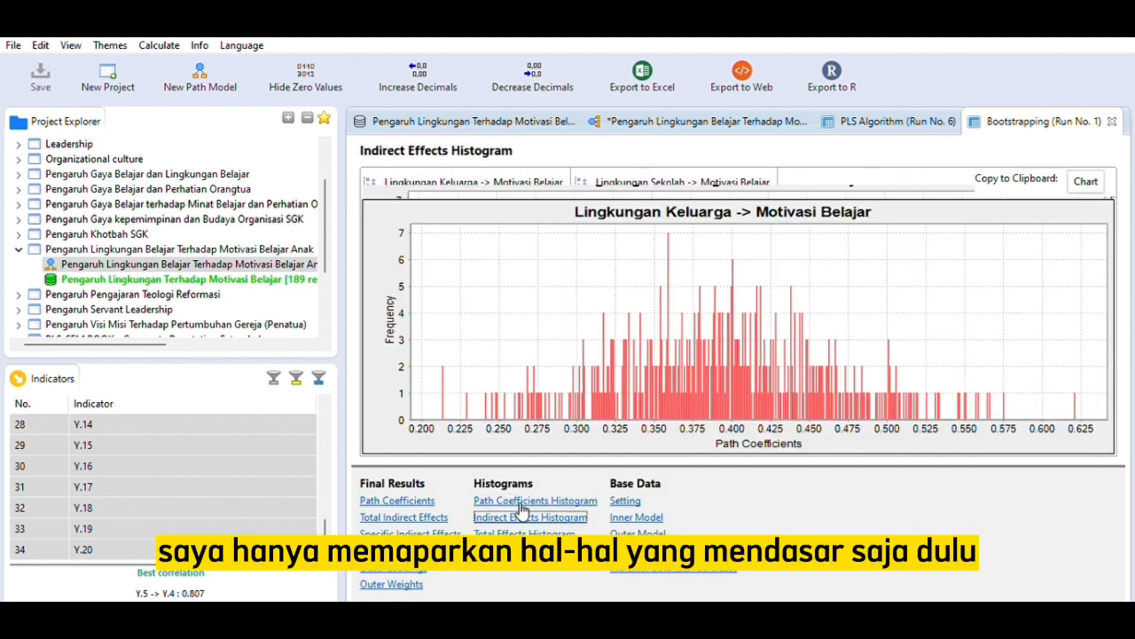
click(527, 530)
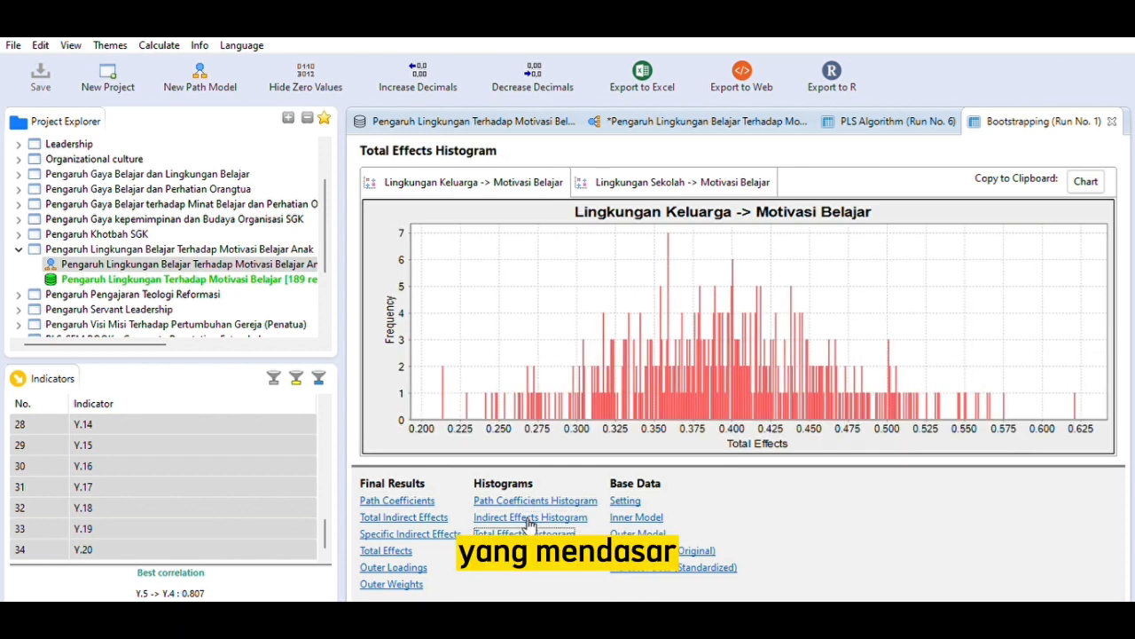
- Examine the bootstrapped path coefficients, T statistics and P values of Lingkungan Keluarga and Lingkungan Sekolah on Motivasi Belajar
click(413, 500)
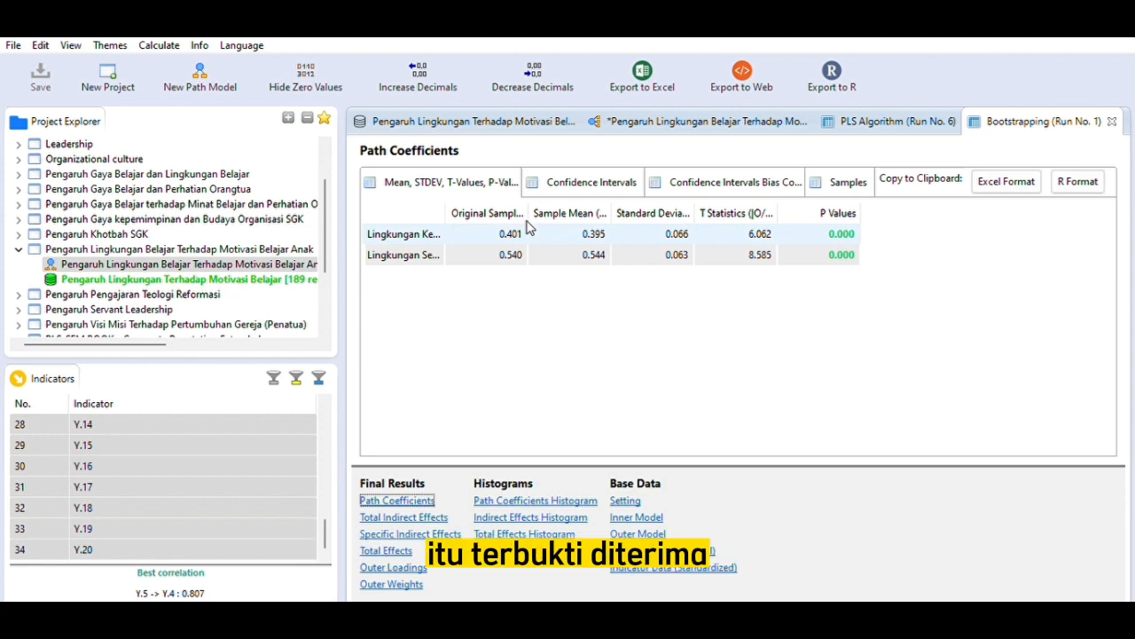
click(406, 249)
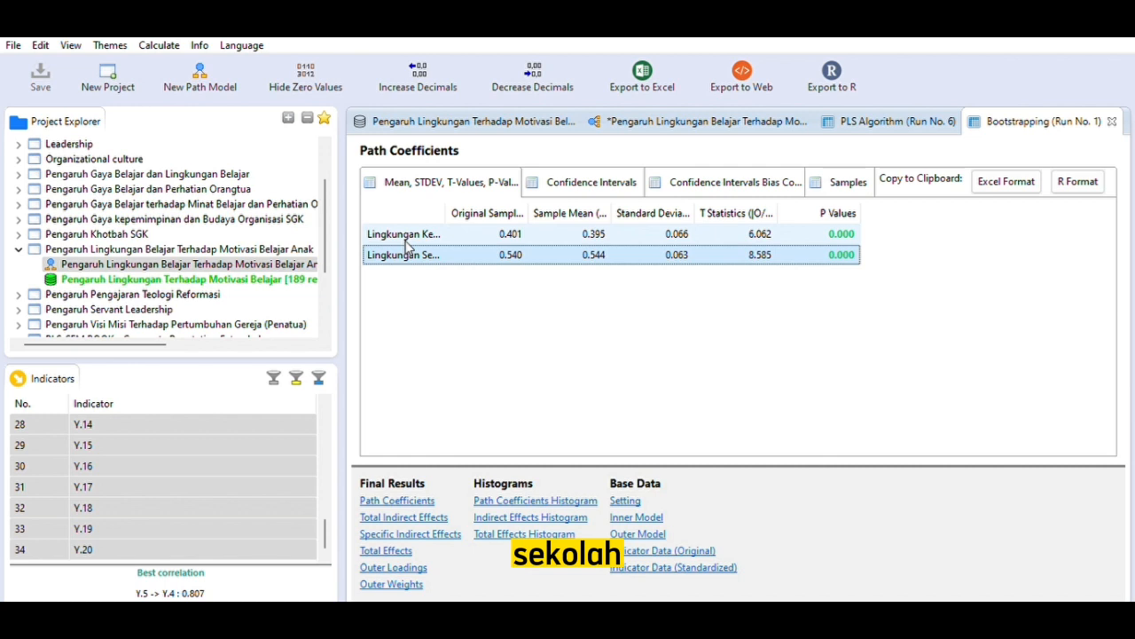